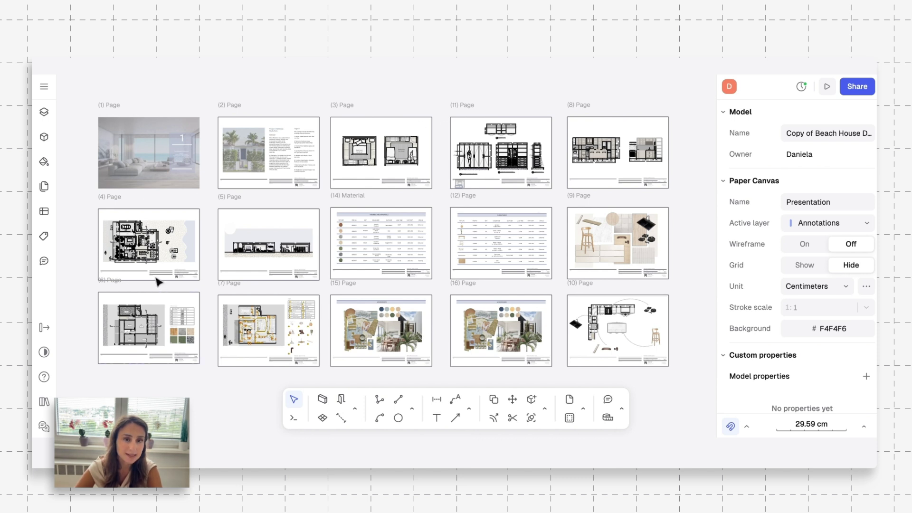
- Select the floor-plan drawing view on page 4 and shift the page grid slightly left
click(189, 224)
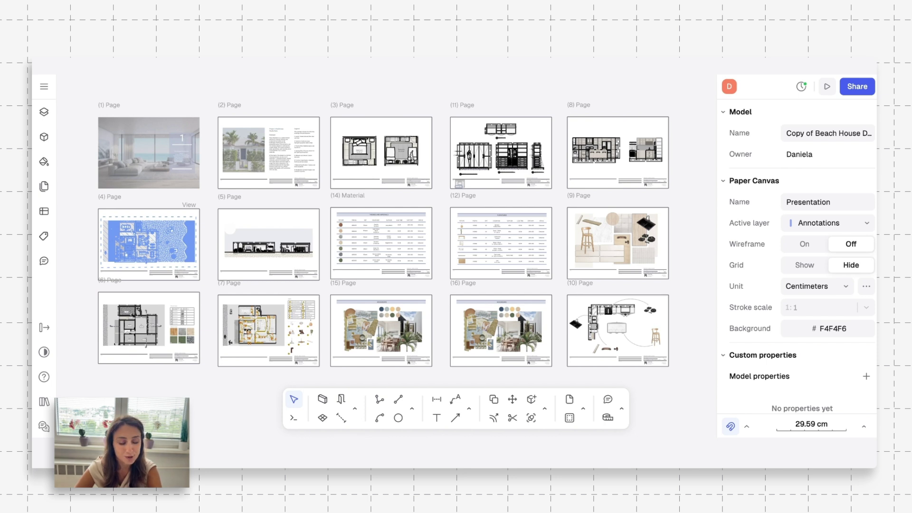
scroll(189, 224, left, 3)
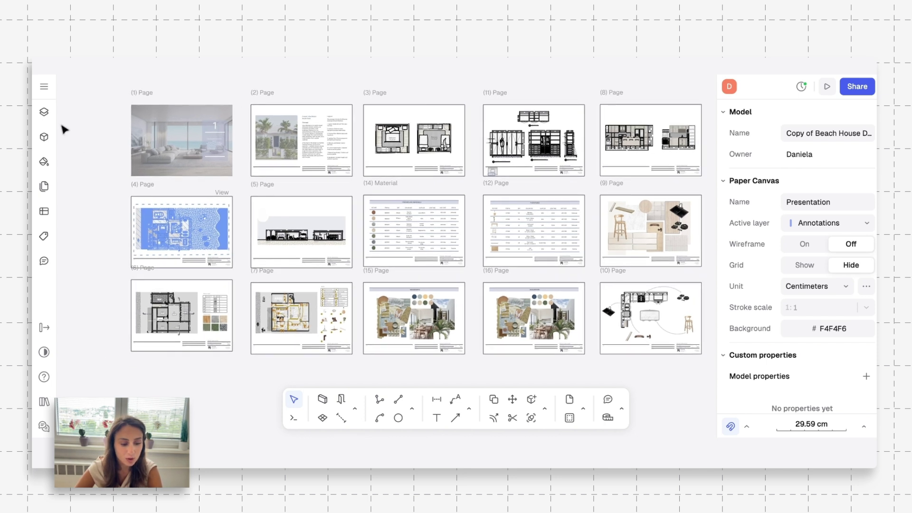
- From the Canvases panel, view Floor plans & Sections and Millwork Drawings, then open Kitchen drawing & Mood board
click(47, 115)
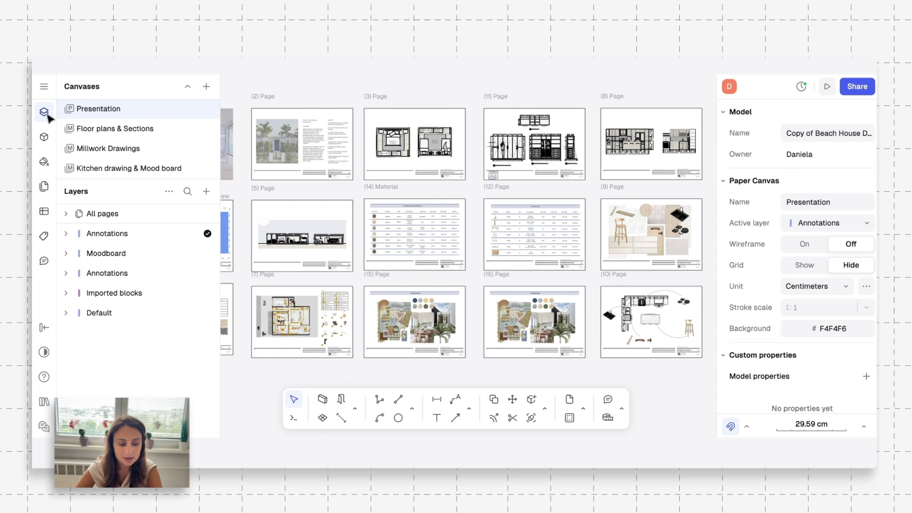
click(129, 127)
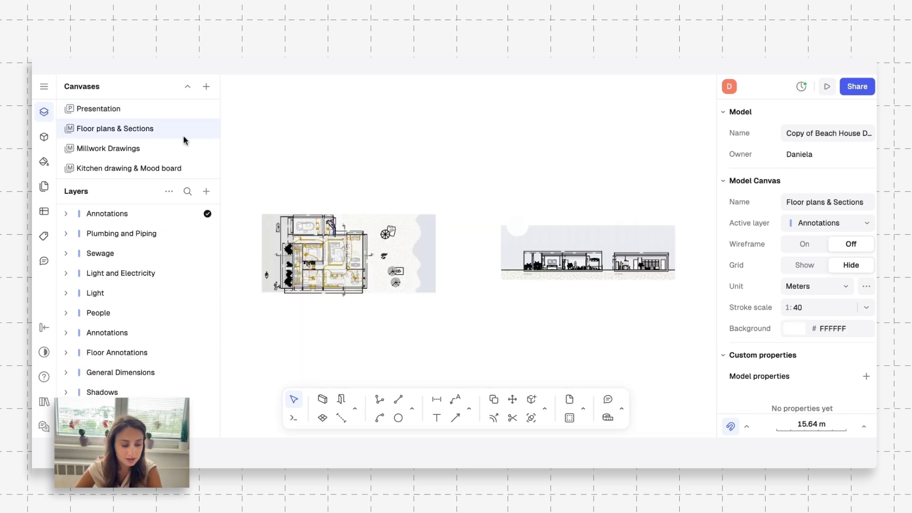
click(143, 156)
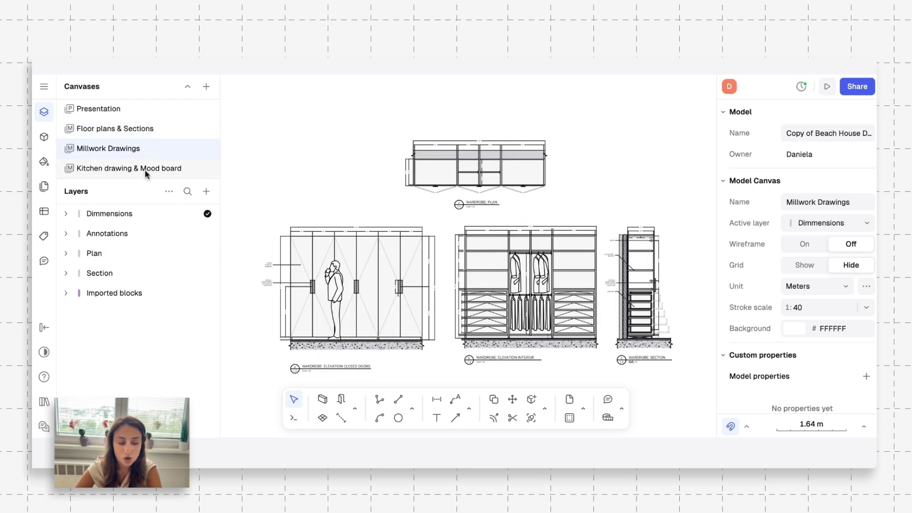
click(151, 172)
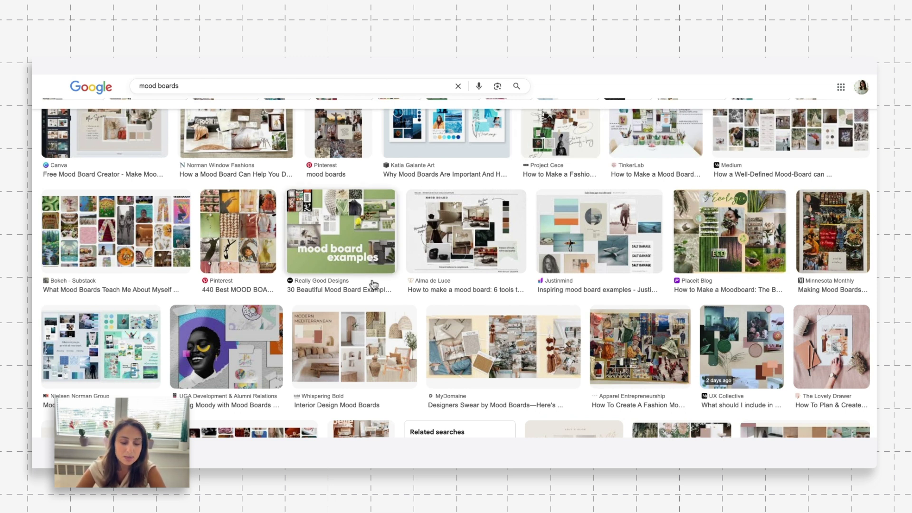
scroll(370, 285, down, 3)
scroll(373, 284, down, 3)
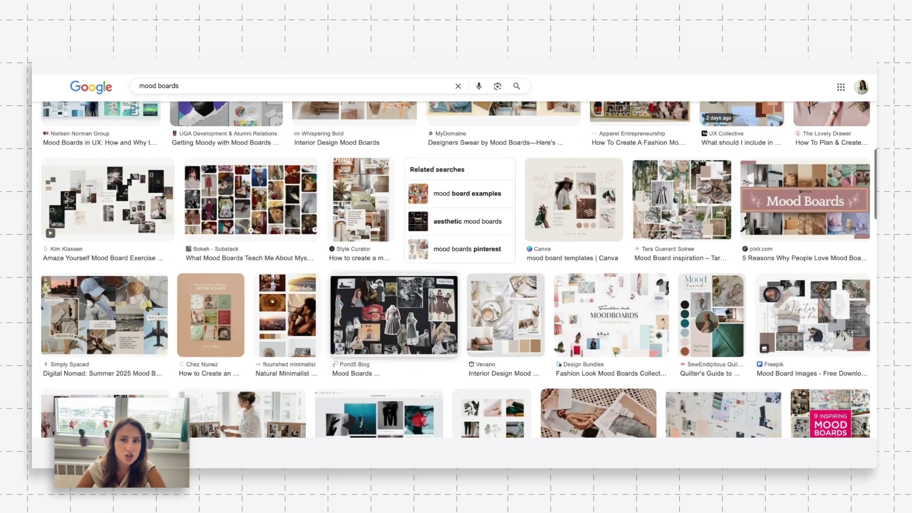
scroll(373, 284, down, 1)
scroll(395, 242, down, 1)
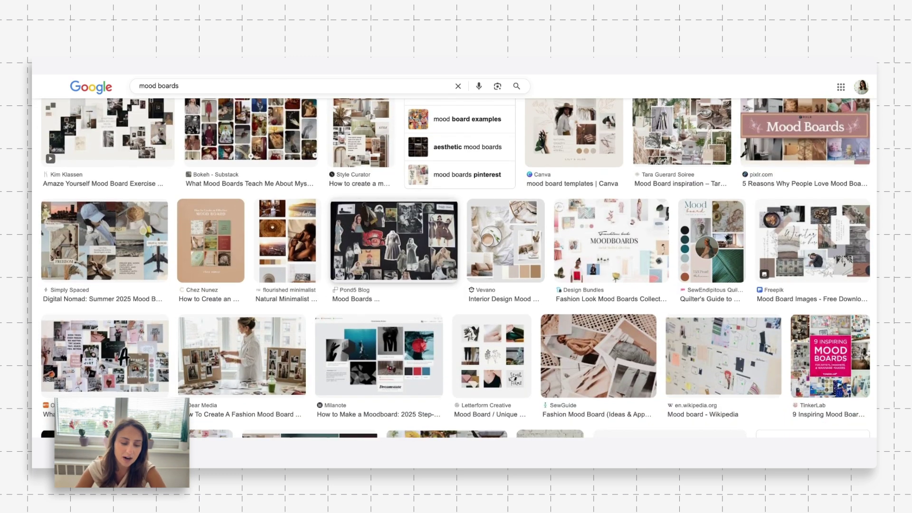
scroll(350, 314, down, 2)
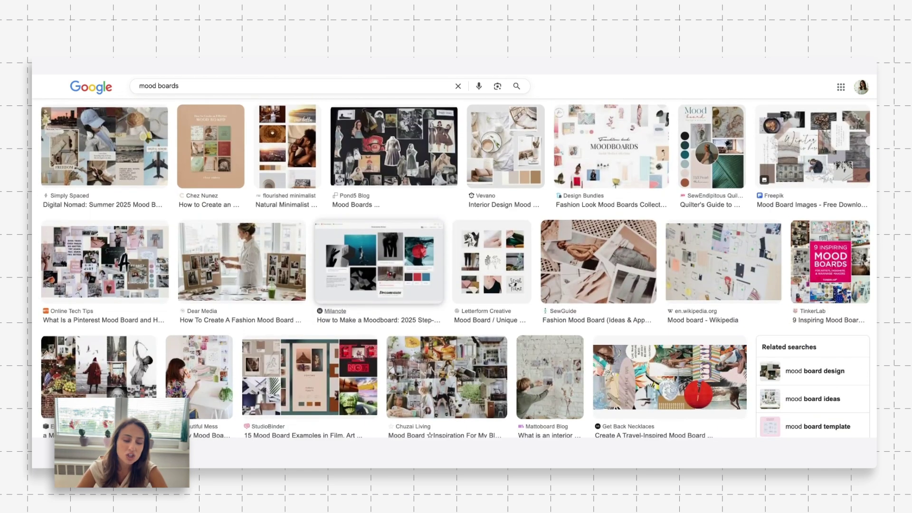
scroll(456, 268, down, 6)
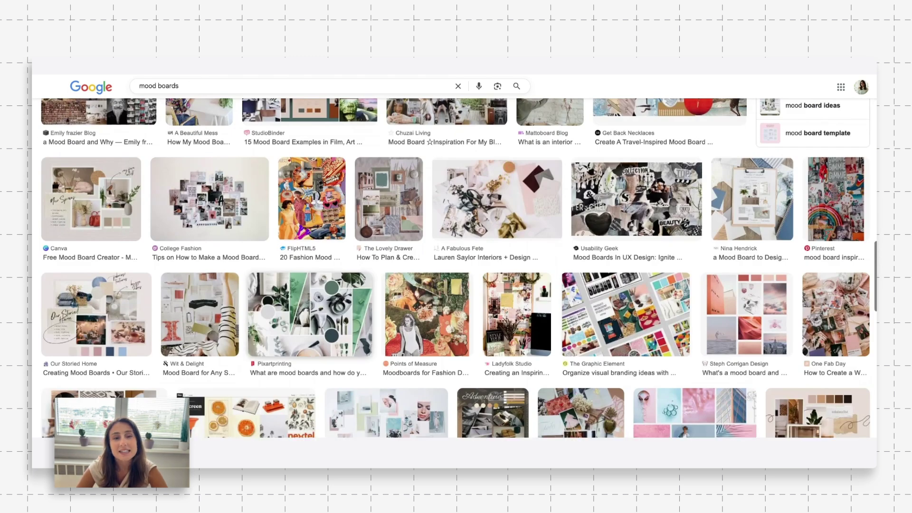
scroll(310, 316, up, 1)
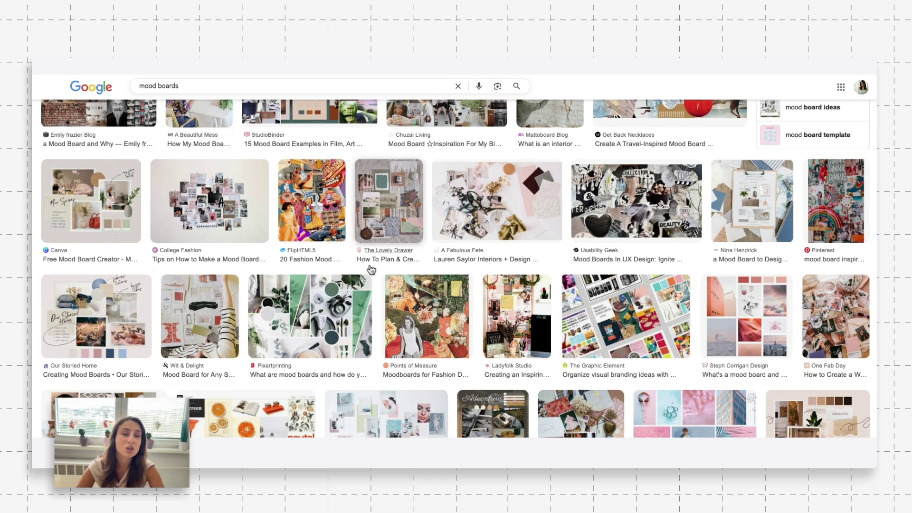
scroll(370, 269, down, 3)
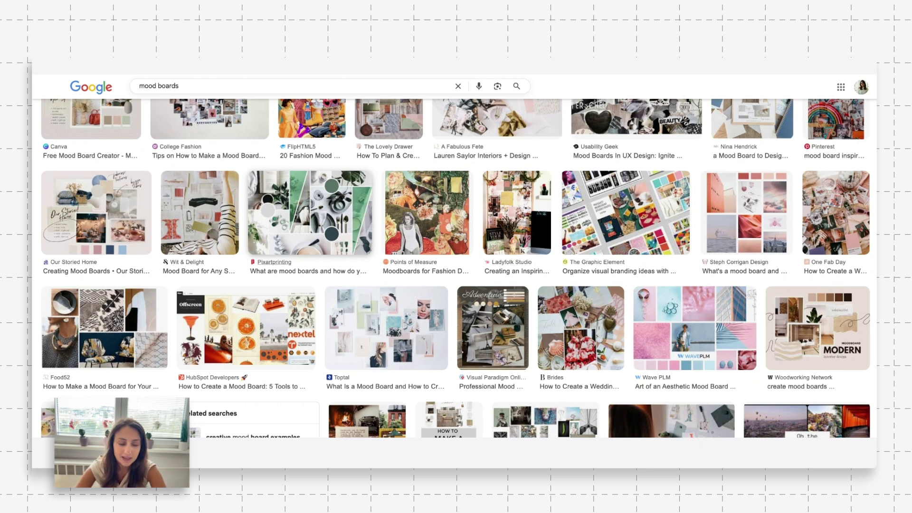
scroll(455, 269, down, 7)
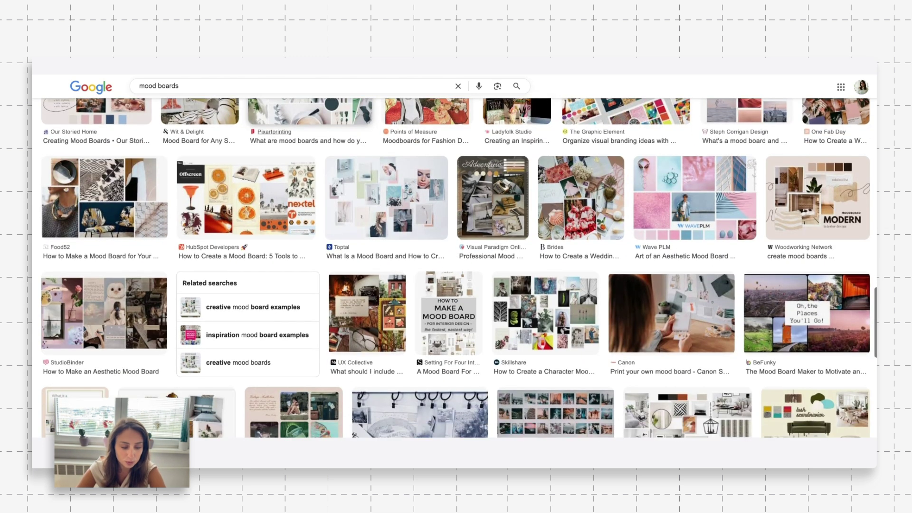
scroll(455, 268, down, 3)
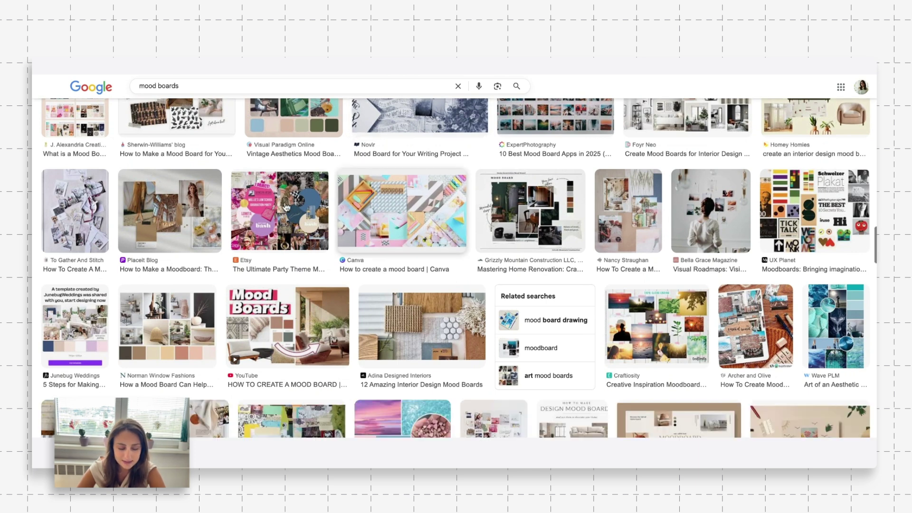
click(446, 196)
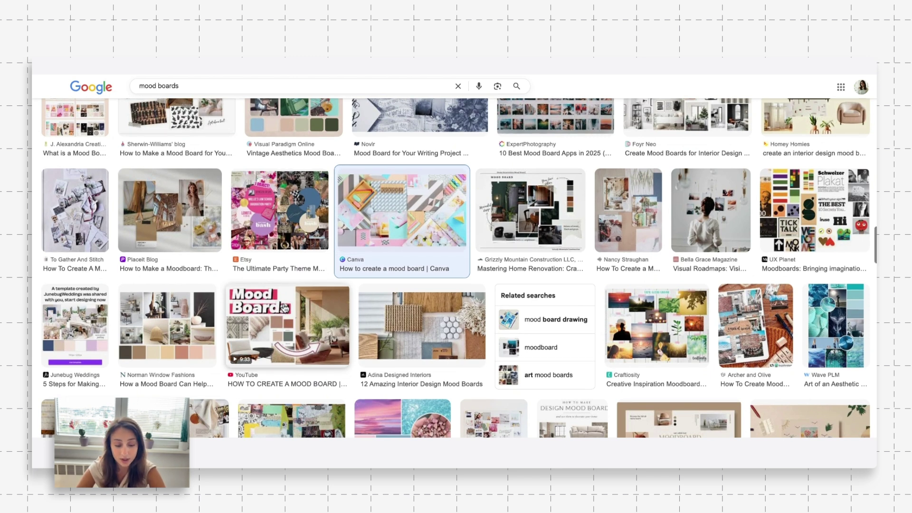
scroll(285, 308, down, 1)
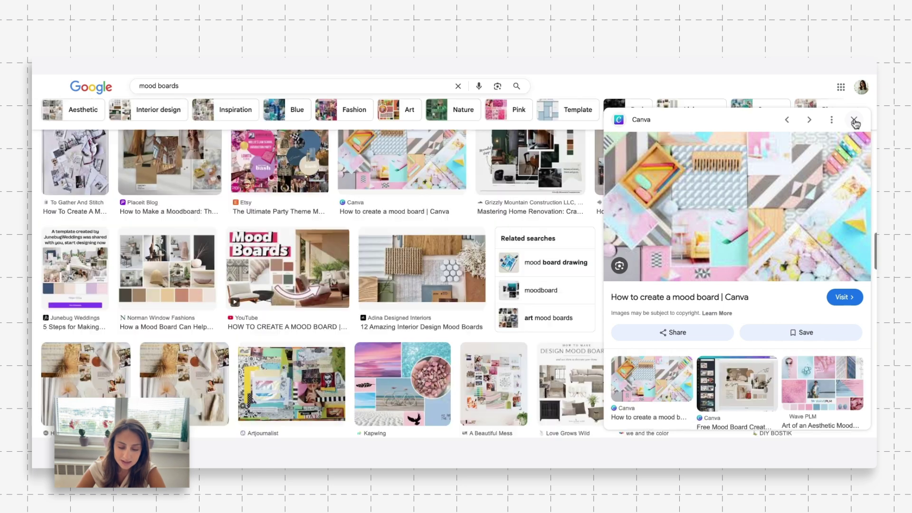
click(855, 123)
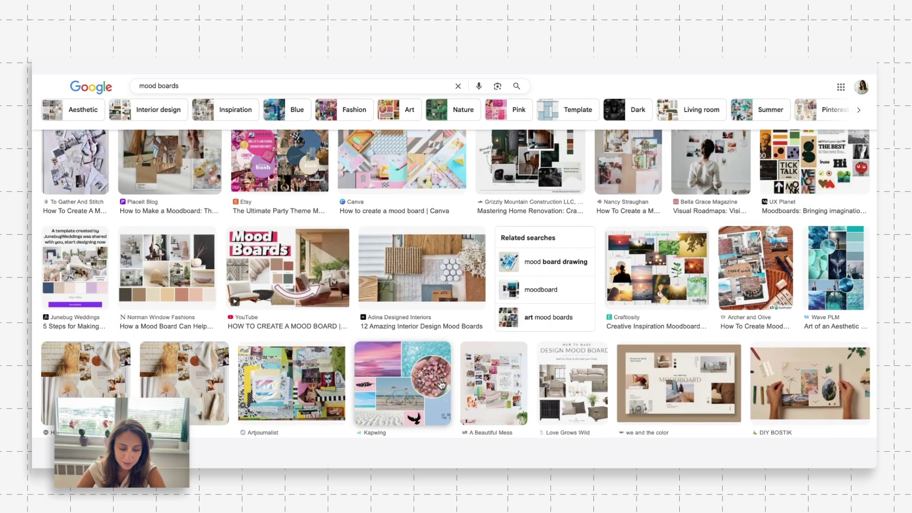
scroll(441, 385, down, 3)
scroll(440, 384, down, 6)
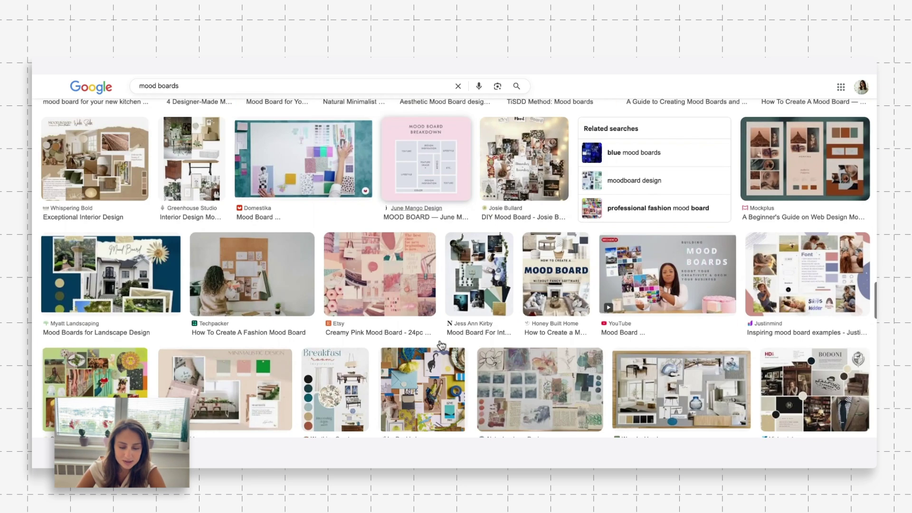
scroll(129, 322, down, 3)
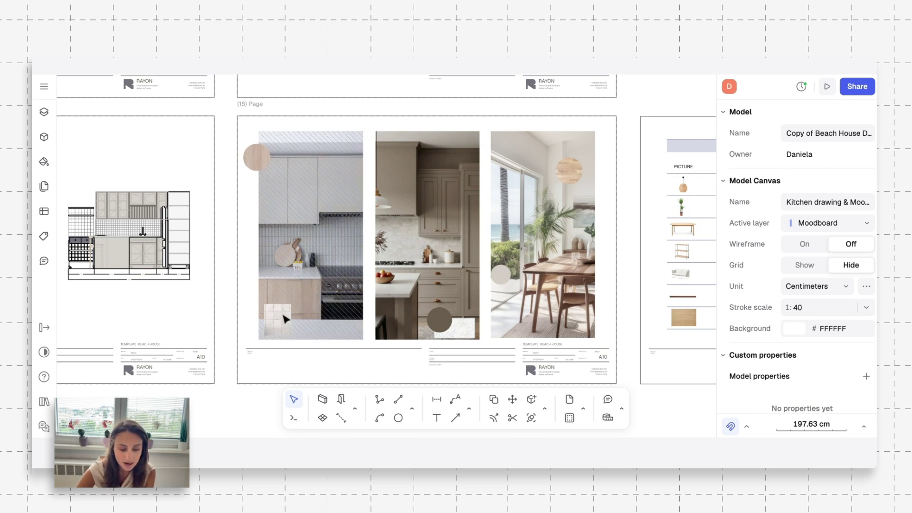
- Zoom across the kitchen pages, then zoom to the three-photo kitchen mood board page
scroll(285, 315, up, 3)
scroll(285, 318, up, 2)
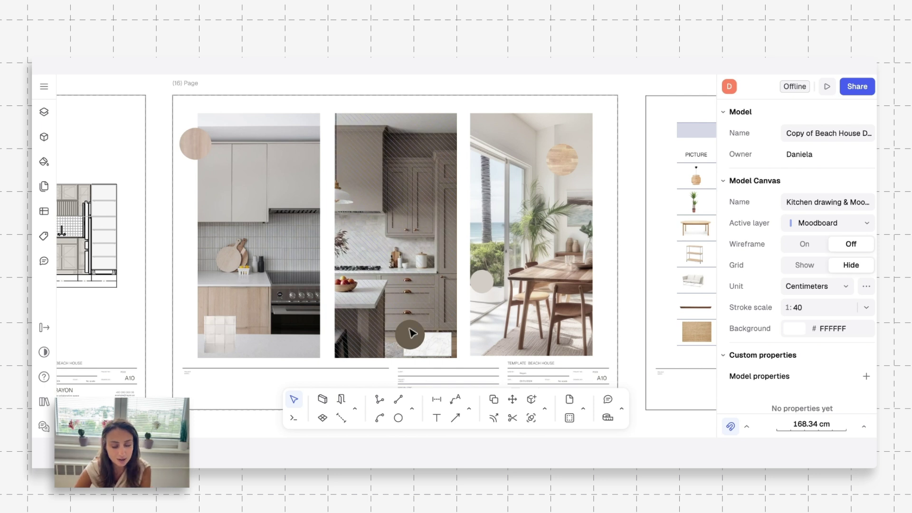
scroll(501, 297, down, 5)
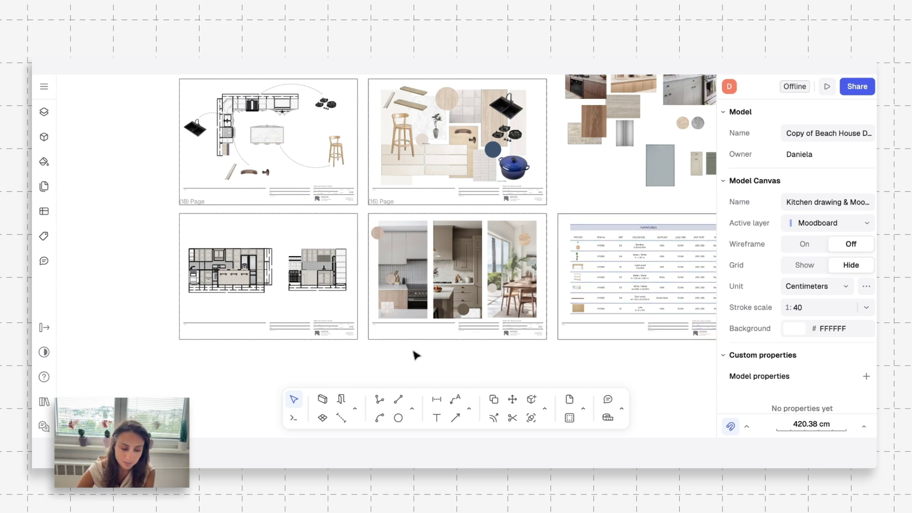
double_click(417, 294)
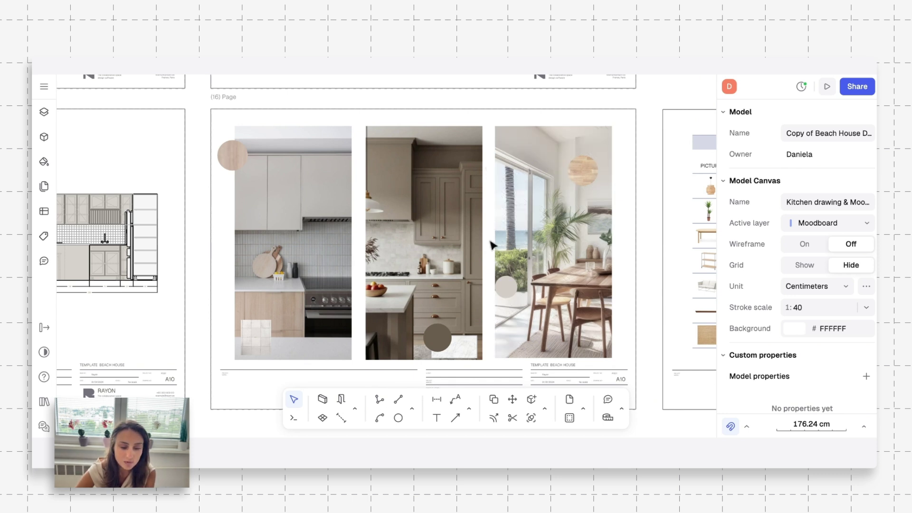
- Zoom in and out over the kitchen moodboard page to check its collage layout
scroll(491, 285, up, 10)
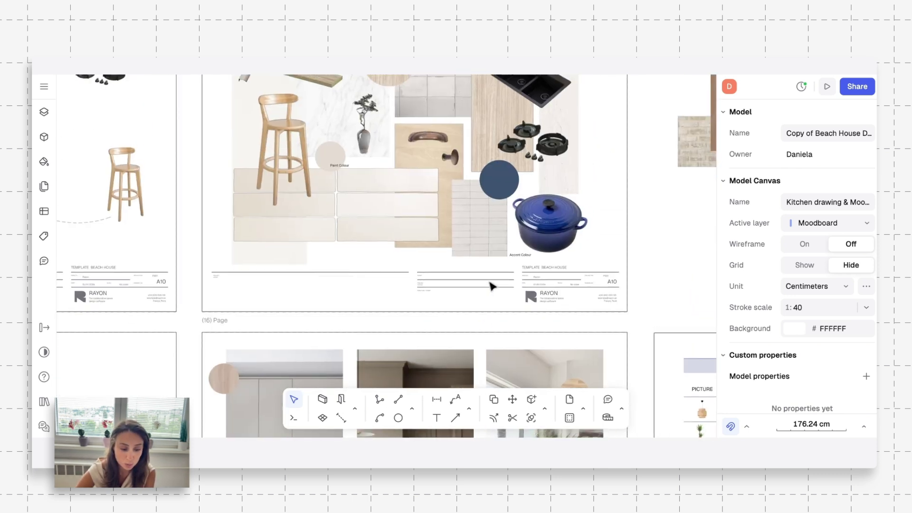
scroll(386, 256, up, 2)
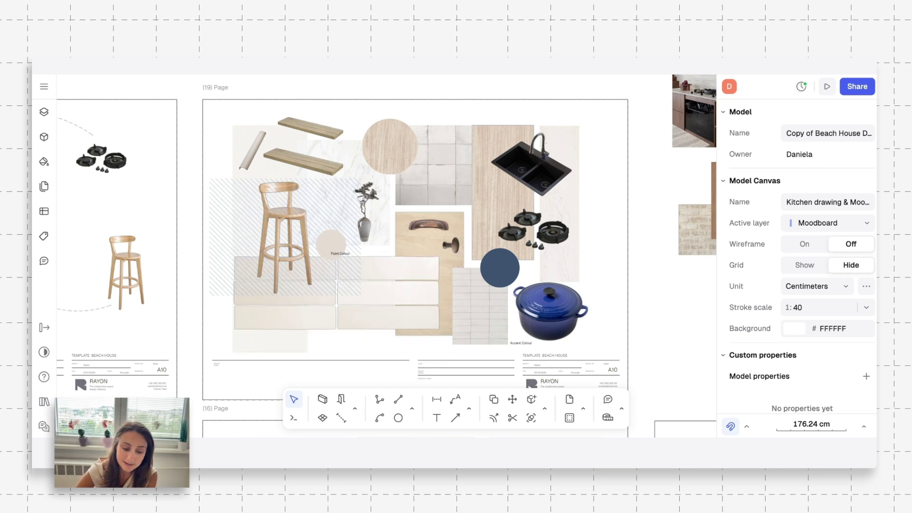
scroll(289, 287, down, 2)
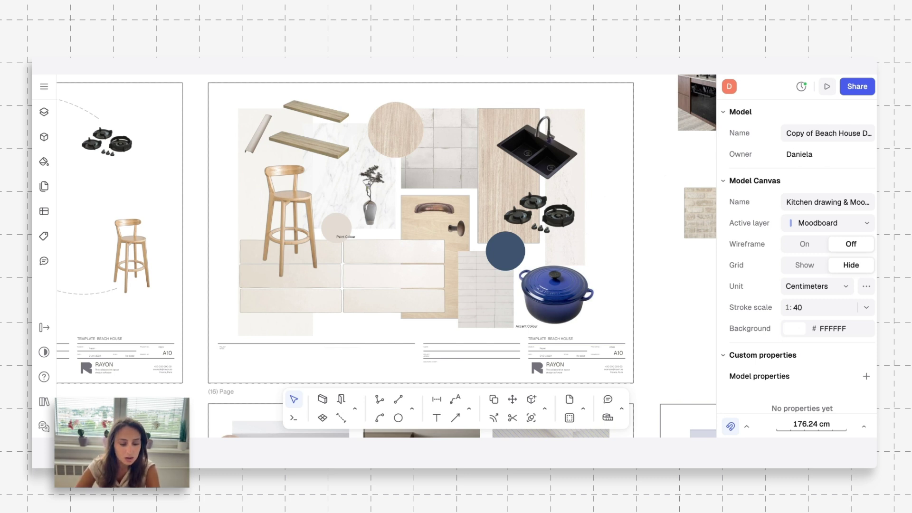
scroll(333, 292, down, 8)
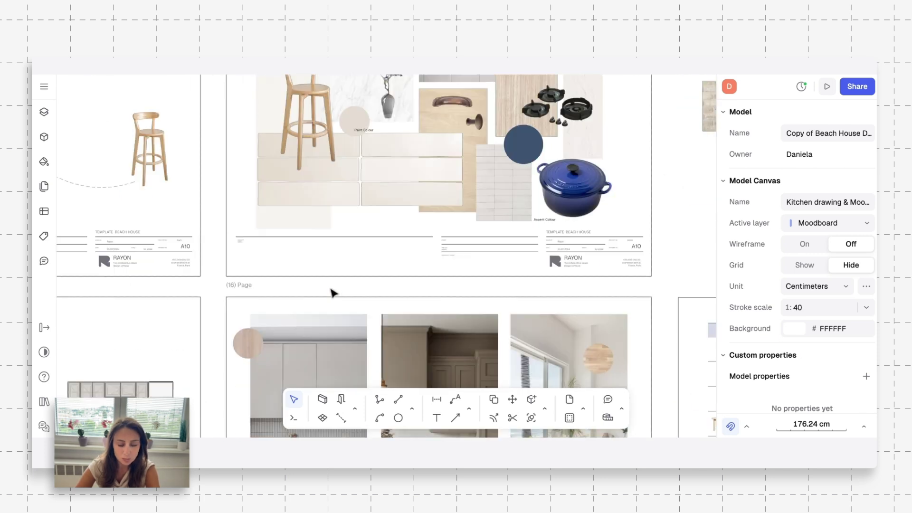
ctrl+scroll(333, 293, down, 5)
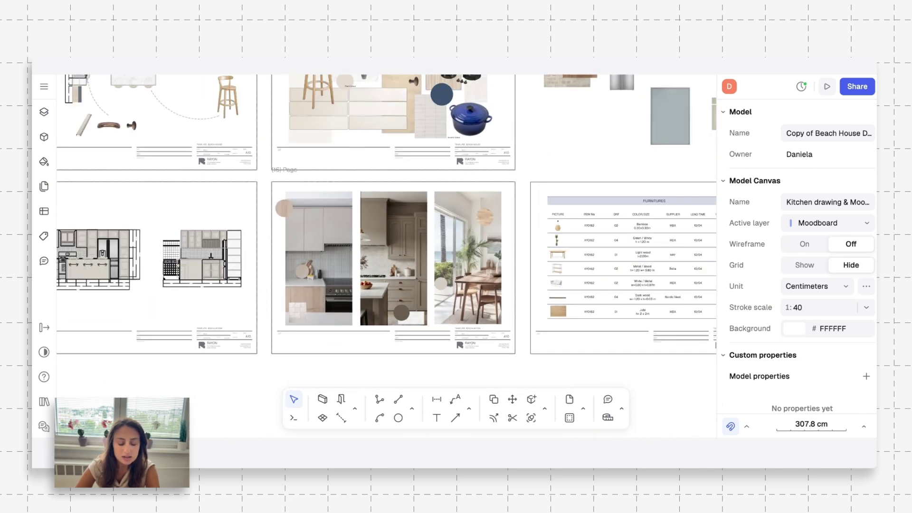
ctrl+scroll(349, 145, up, 5)
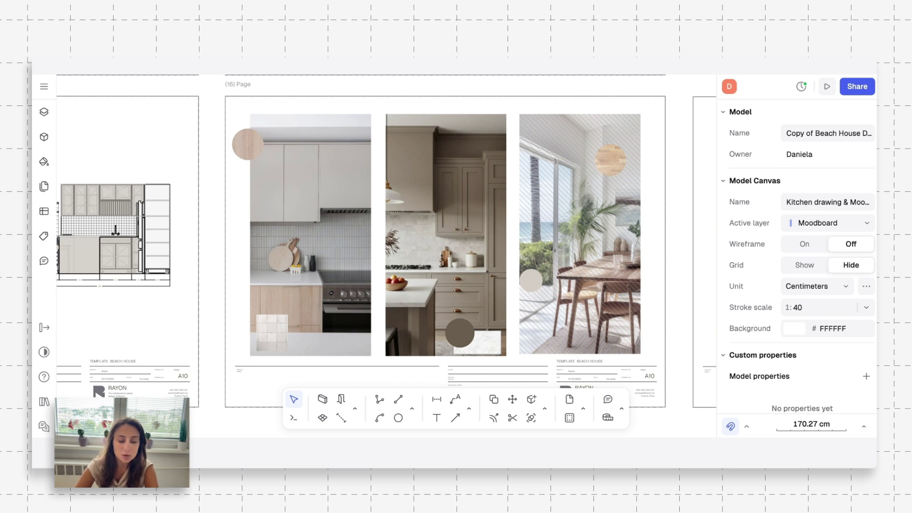
scroll(565, 169, up, 5)
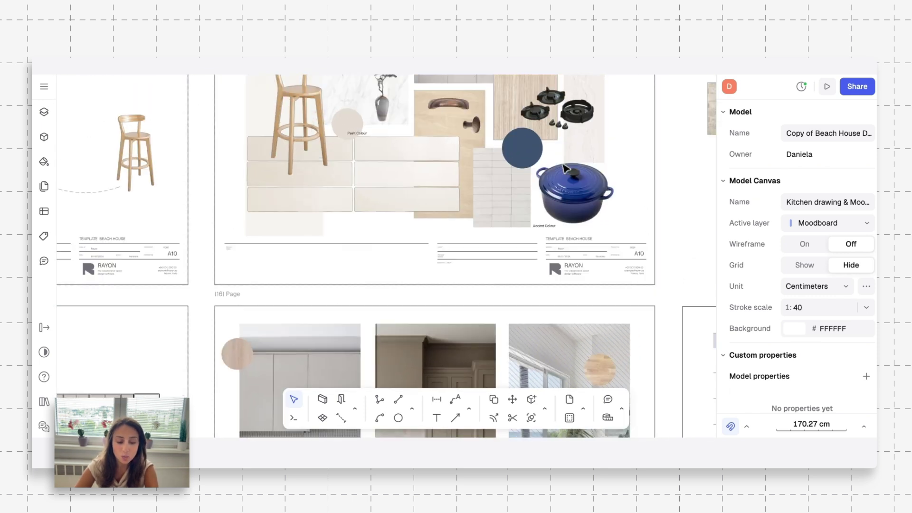
scroll(565, 169, up, 2)
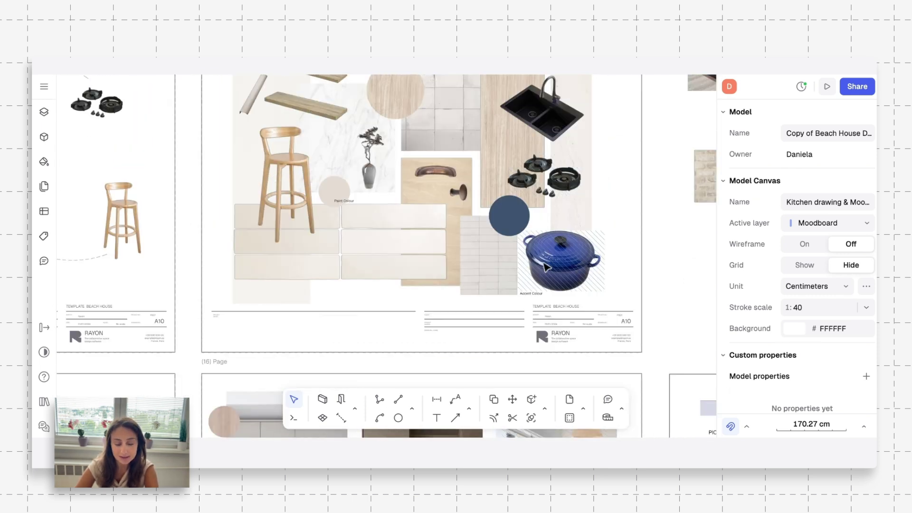
scroll(550, 267, up, 2)
scroll(551, 267, left, 2)
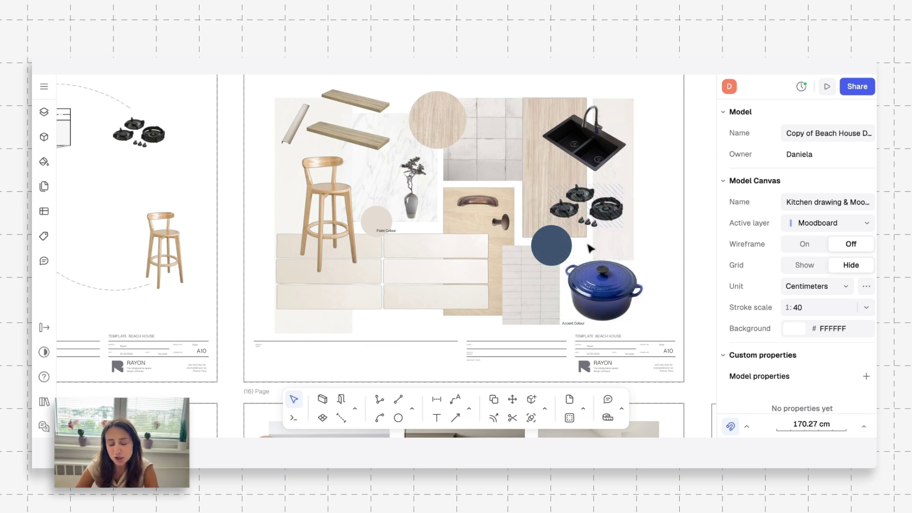
scroll(583, 258, down, 5)
scroll(583, 258, right, 5)
scroll(442, 147, right, 3)
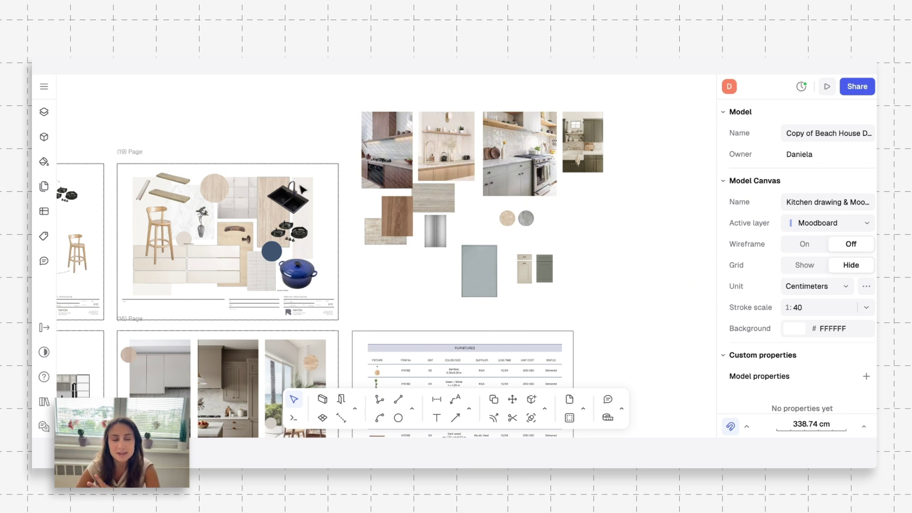
- Select the first of the loose kitchen photos beside the pages
click(469, 151)
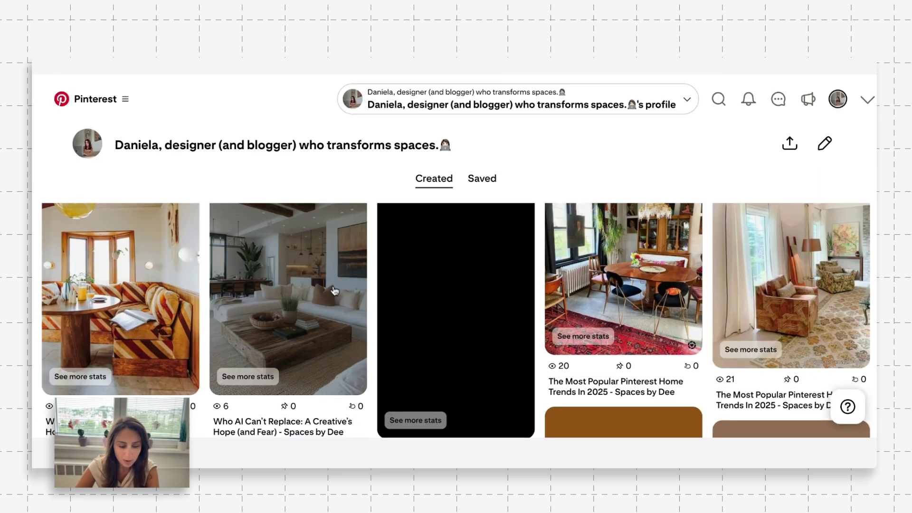
scroll(335, 291, up, 5)
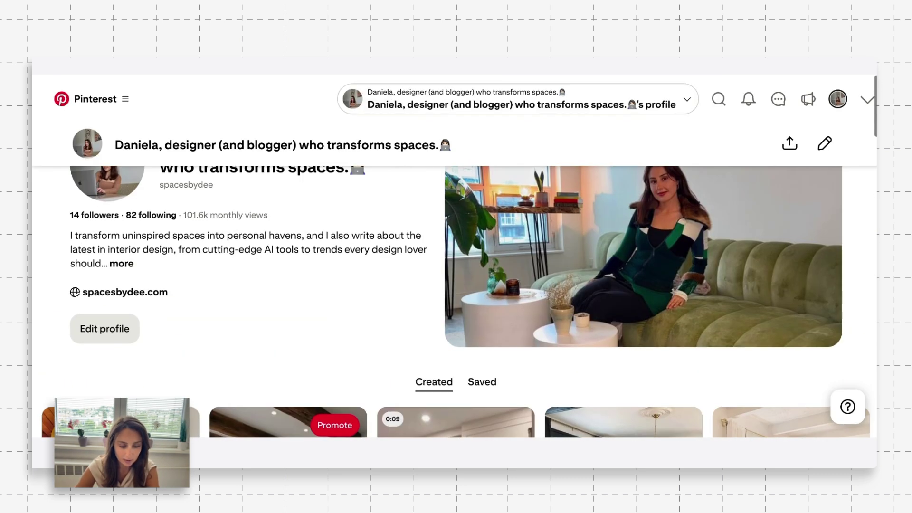
scroll(456, 280, down, 5)
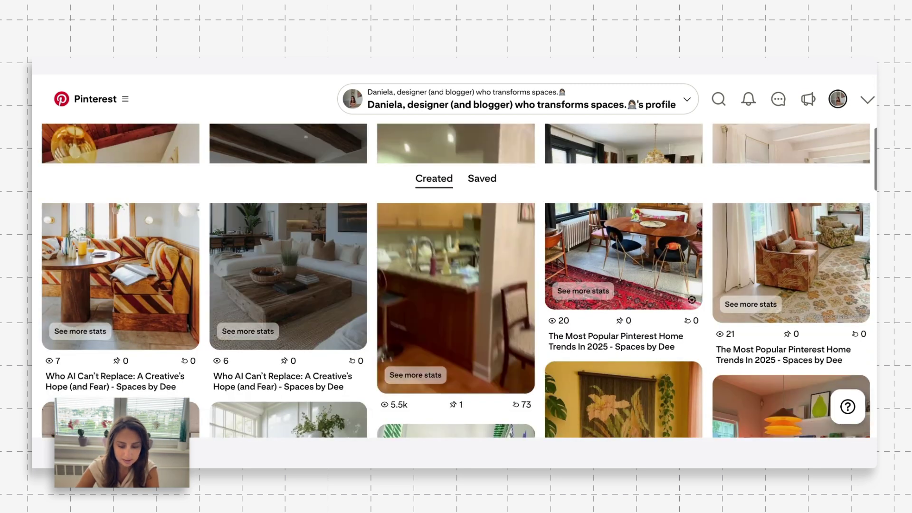
scroll(346, 295, down, 10)
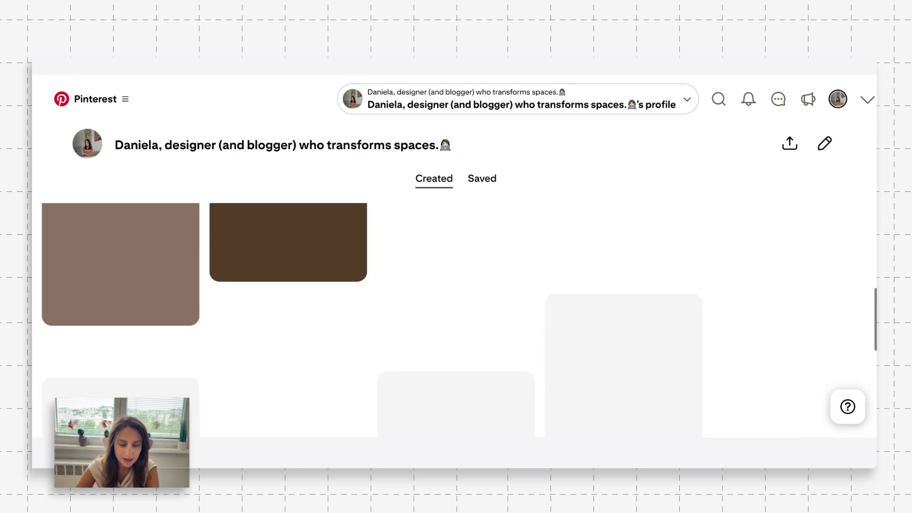
scroll(597, 77, down, 5)
- Search Pinterest for 'kitchen soft tones decor' and open the Warm Neutral Colors for Kitchens pin
click(720, 98)
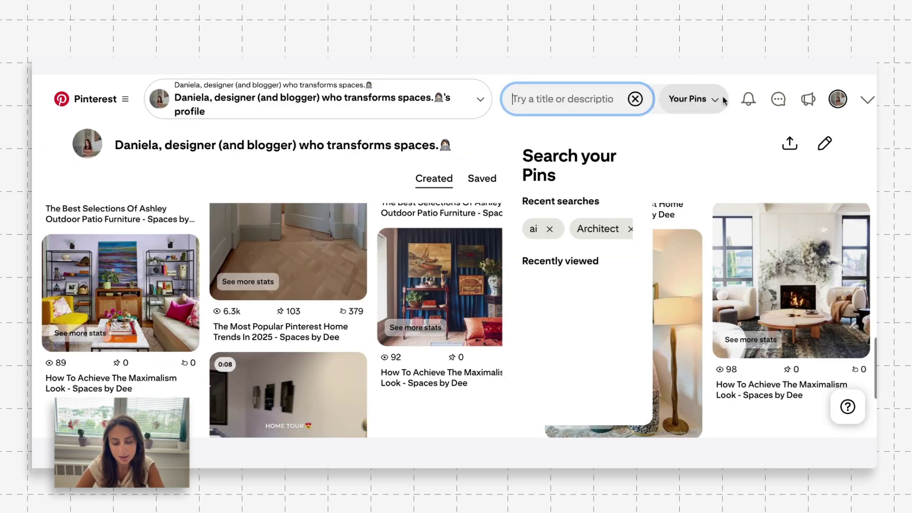
text(kitchen soft tones decor)
key(Return)
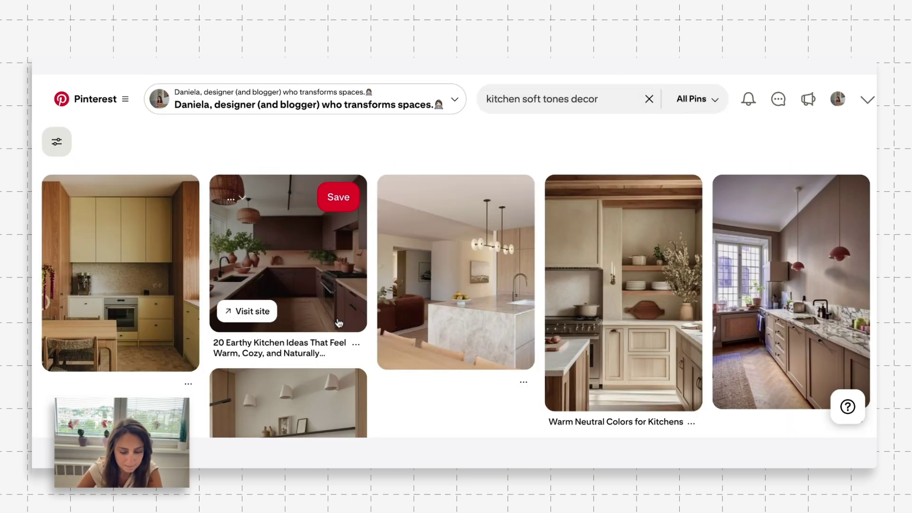
scroll(335, 313, down, 2)
scroll(339, 323, up, 2)
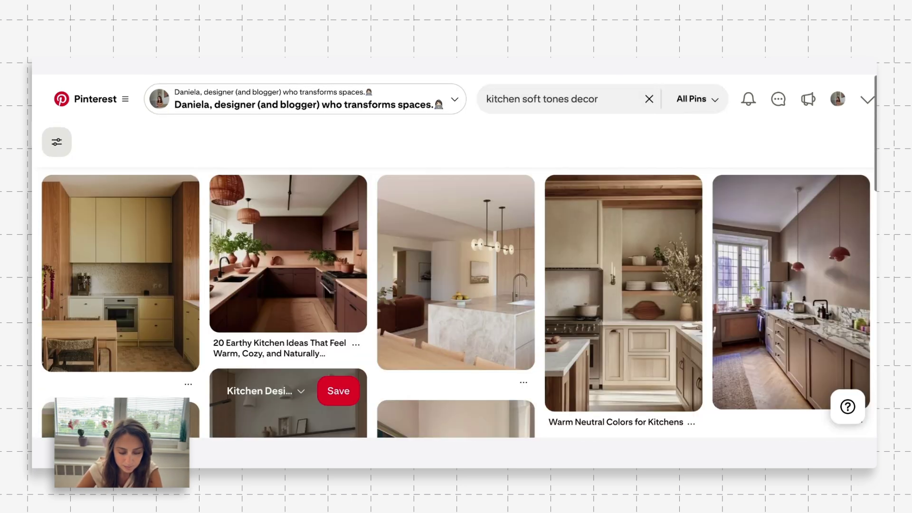
click(614, 258)
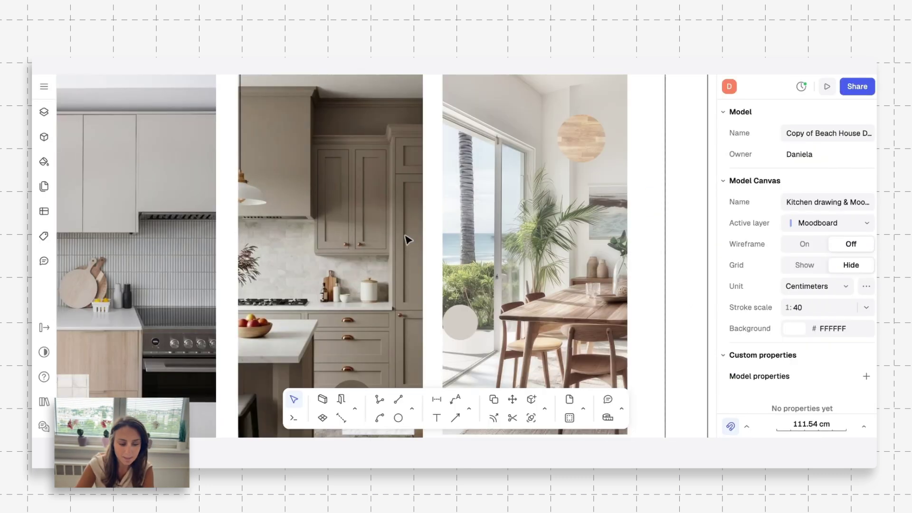
- Hide the left kitchen photo and paste the Pinterest warm-neutral image into its slot
scroll(408, 239, down, 10)
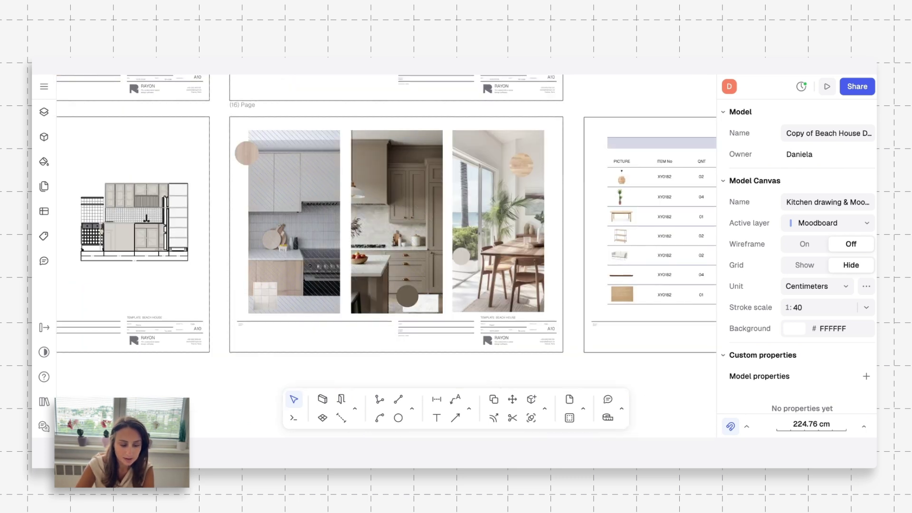
click(295, 218)
key(super+shift+h)
right_click(296, 218)
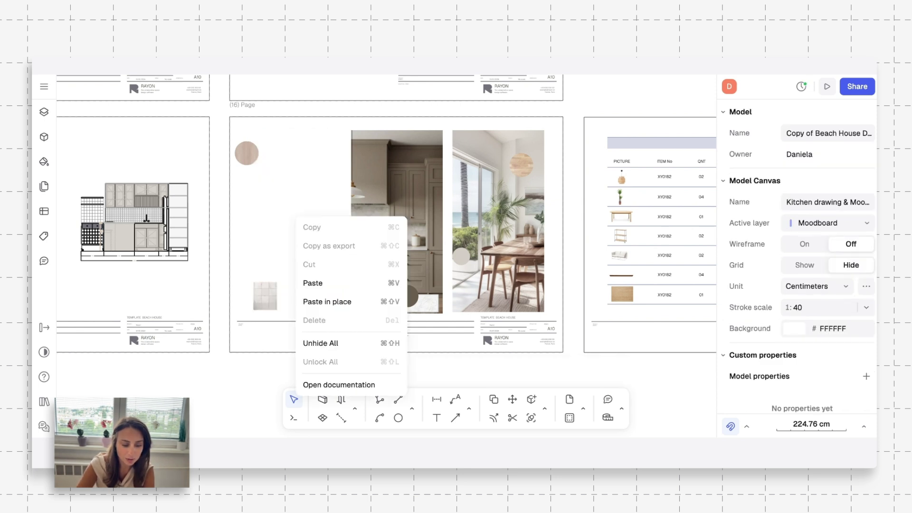
click(312, 282)
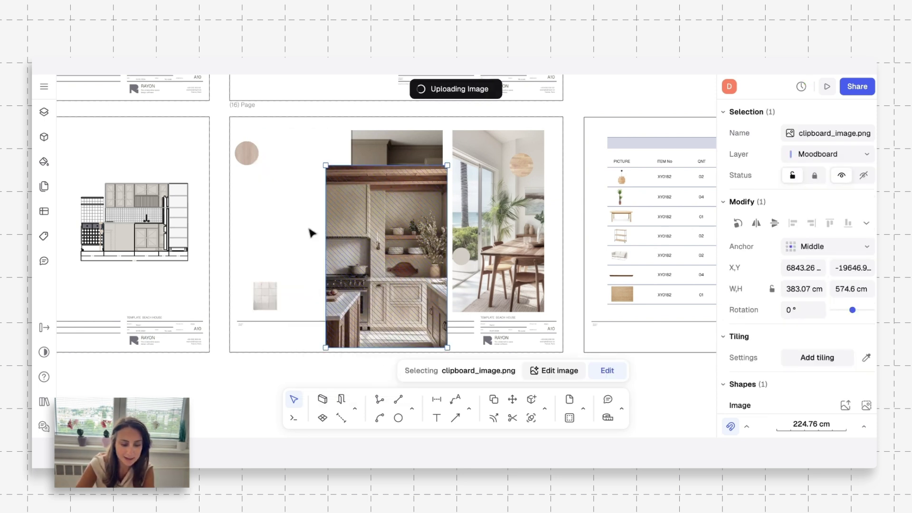
drag(261, 200, 248, 218)
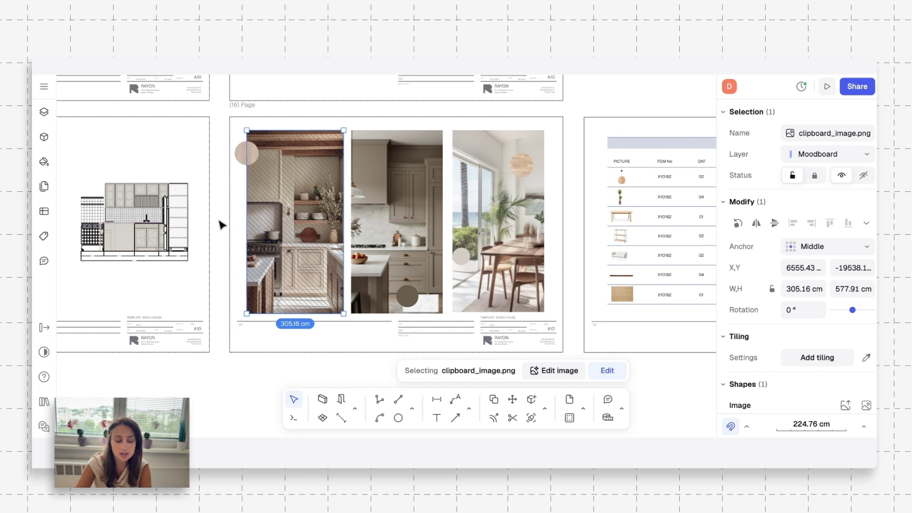
key(Escape)
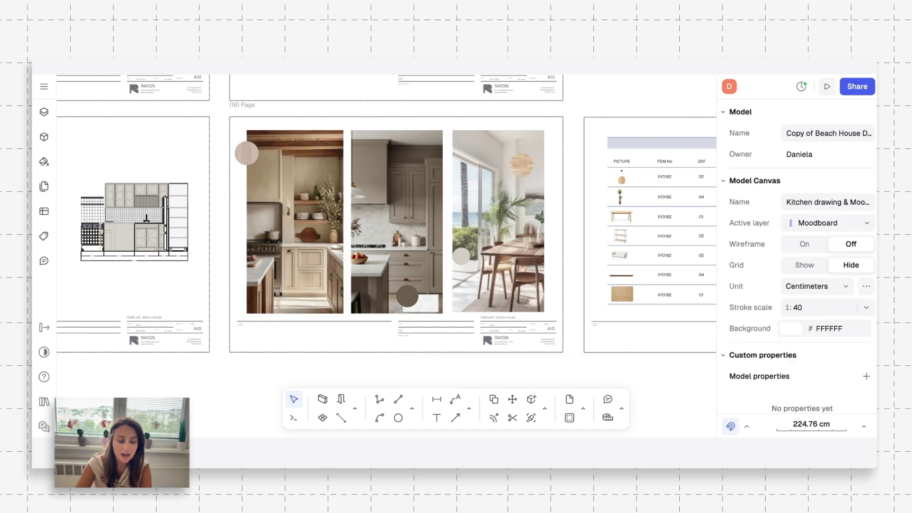
click(335, 196)
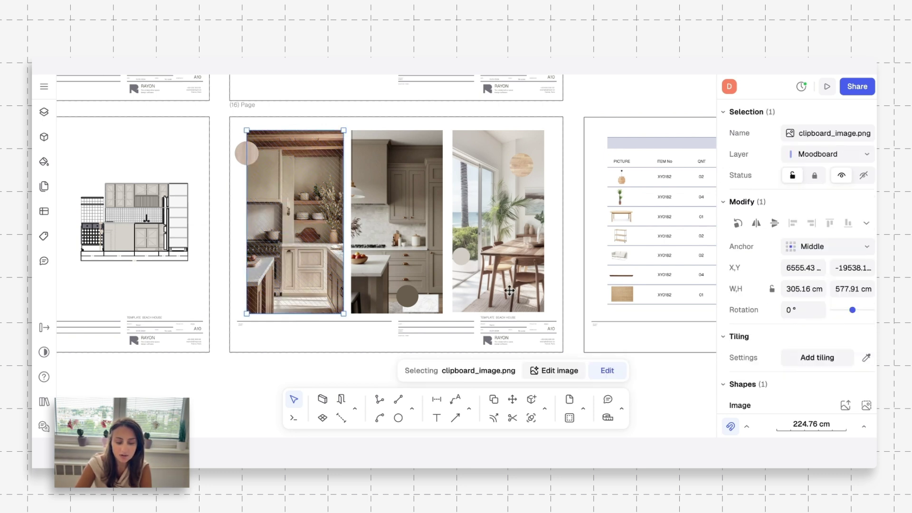
click(563, 375)
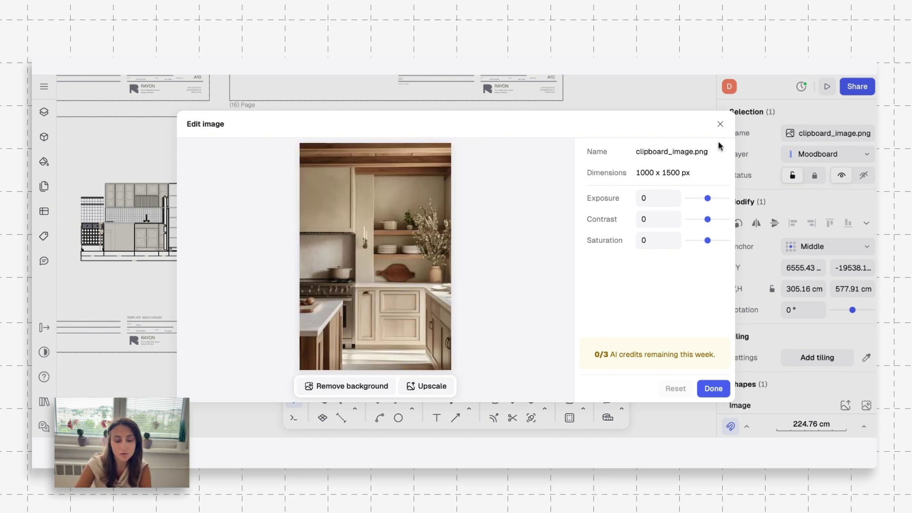
click(719, 125)
scroll(375, 274, up, 5)
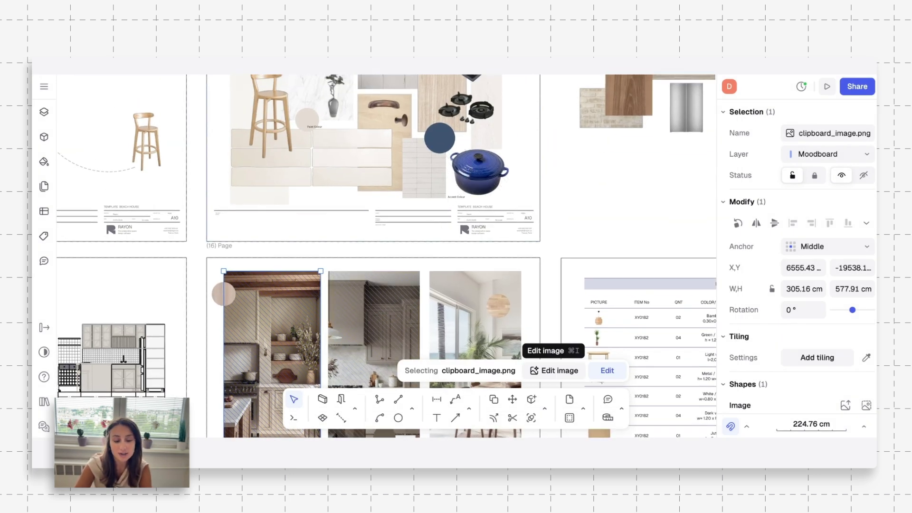
scroll(568, 182, down, 4)
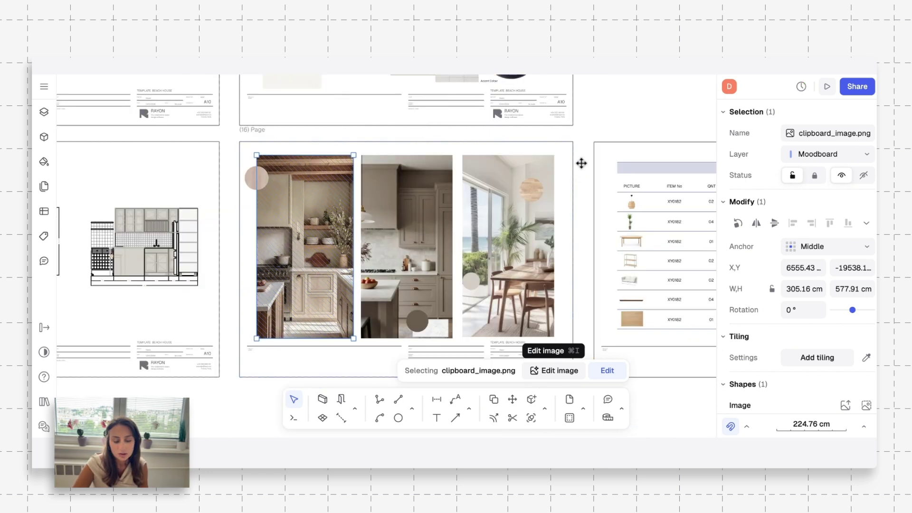
click(588, 338)
scroll(587, 359, left, 2)
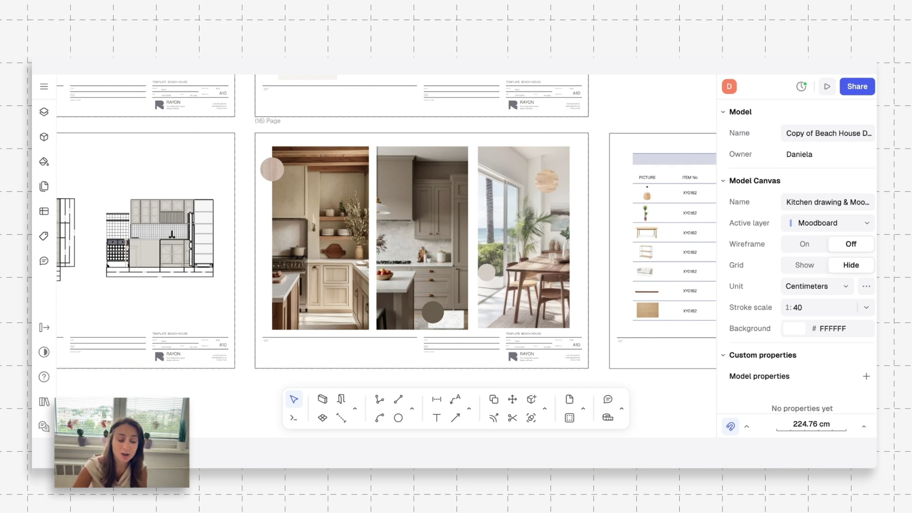
- Zoom onto the Furnitures table page with Shift+2
key(shift+2)
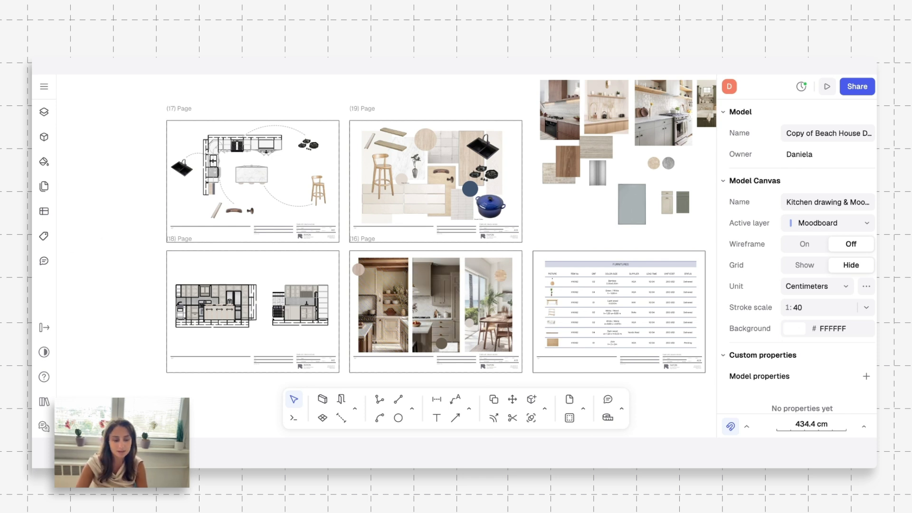
scroll(401, 279, up, 5)
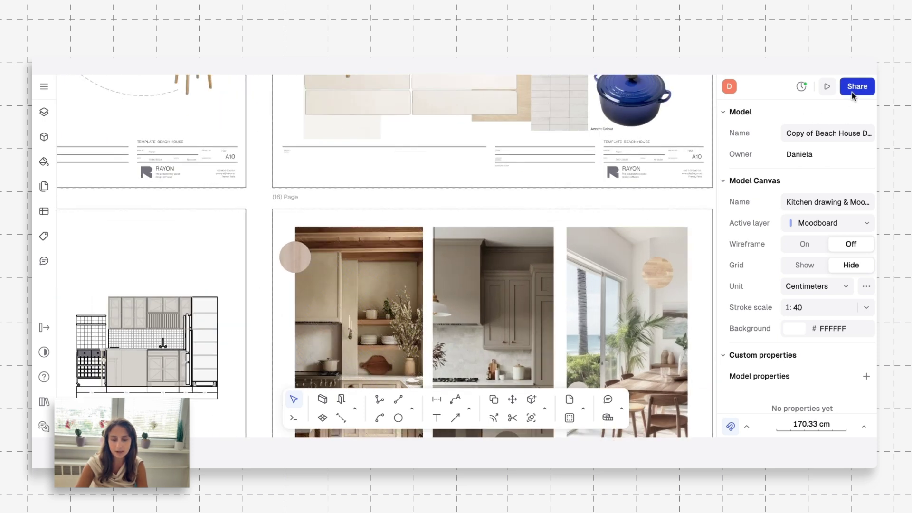
click(857, 88)
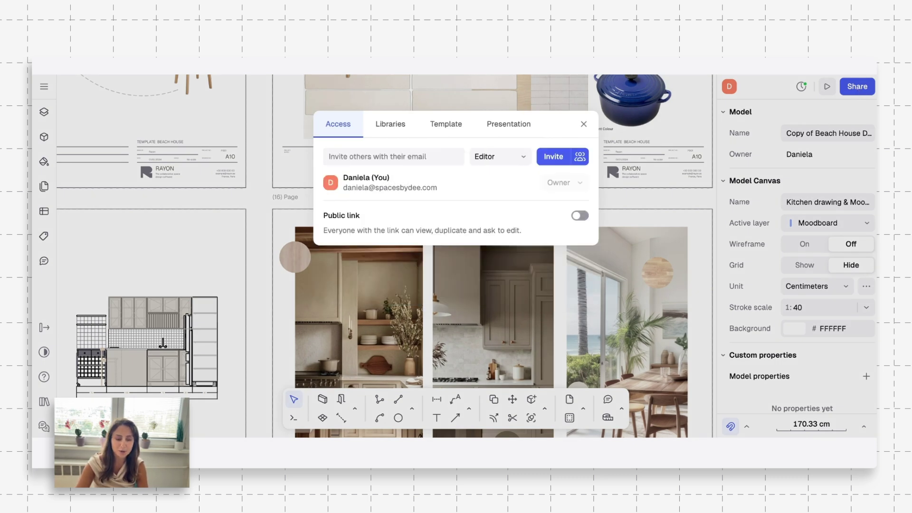
click(398, 158)
key(ctrl+v)
click(393, 186)
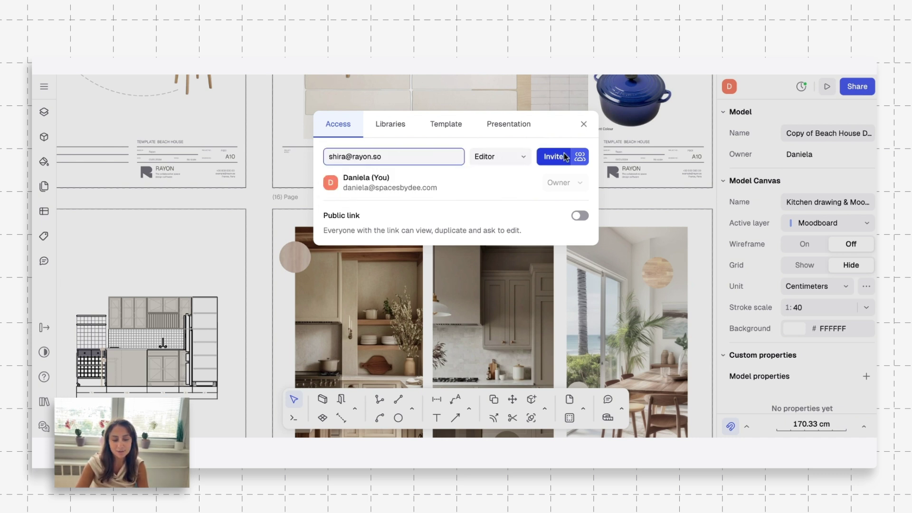
click(504, 157)
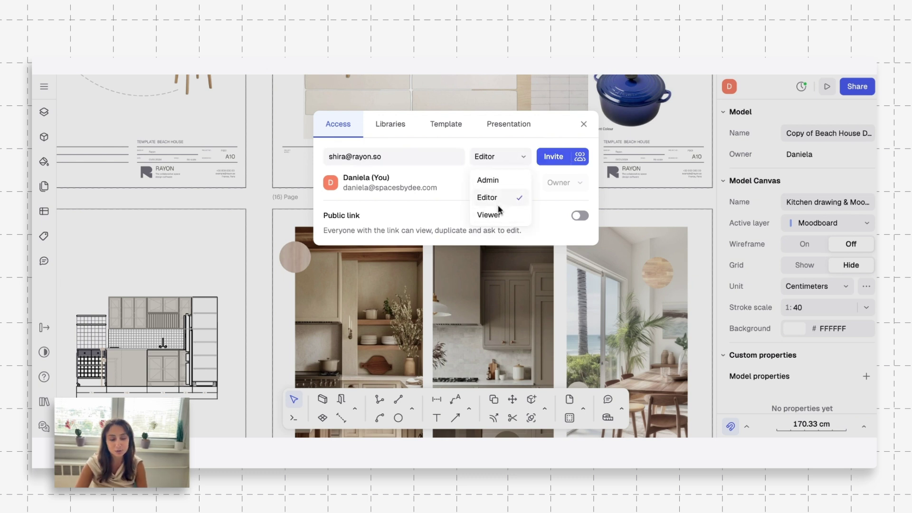
click(441, 185)
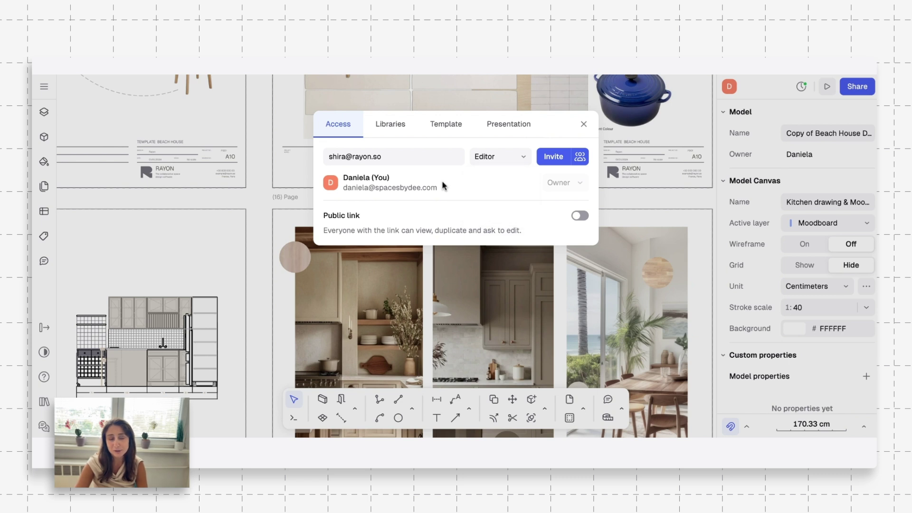
key(Escape)
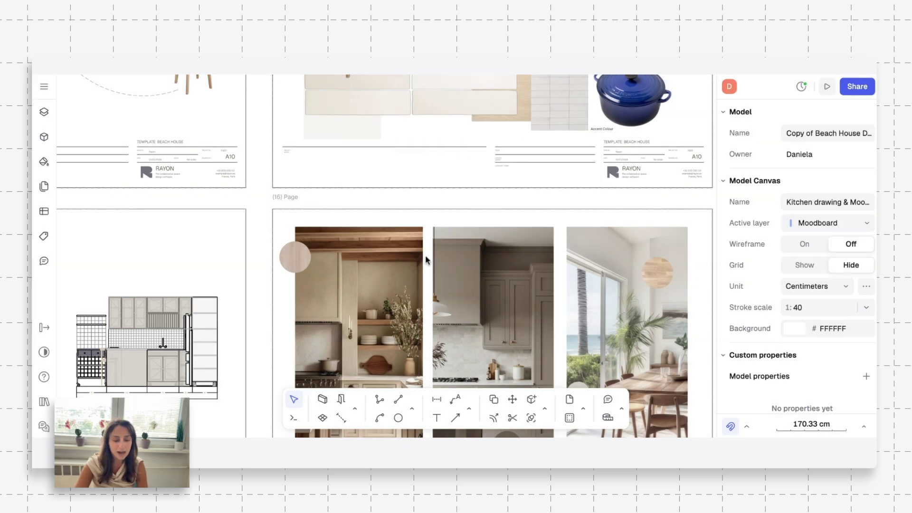
- Zoom over the kitchen moodboard and show the Comments list, which is still empty
scroll(426, 260, down, 5)
scroll(426, 260, down, 1)
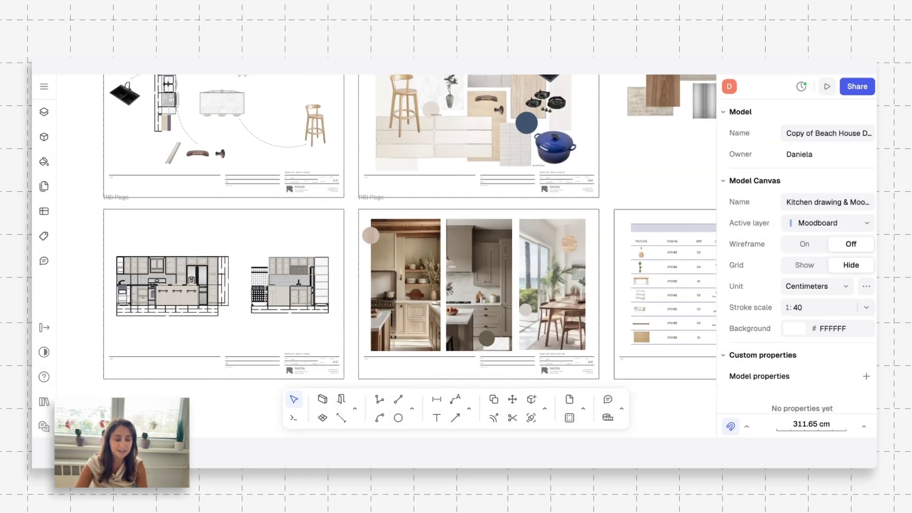
scroll(426, 260, up, 2)
scroll(448, 221, up, 3)
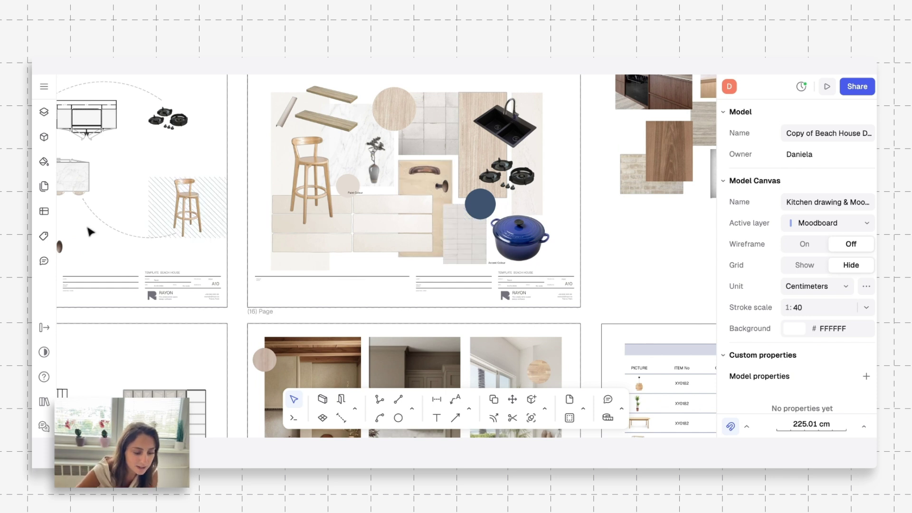
click(44, 261)
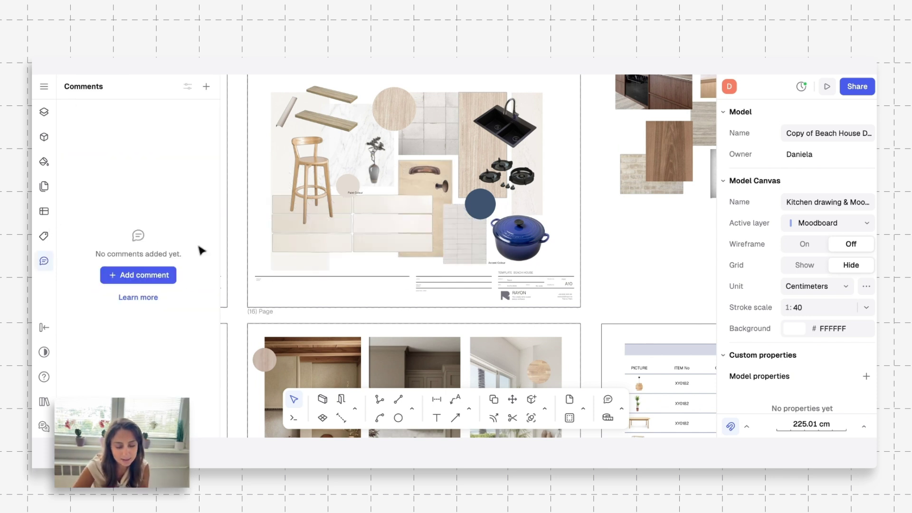
- Pin and post a comment by the blue pot proposing blue as accent colour, tagging the collaborator
click(146, 275)
click(478, 234)
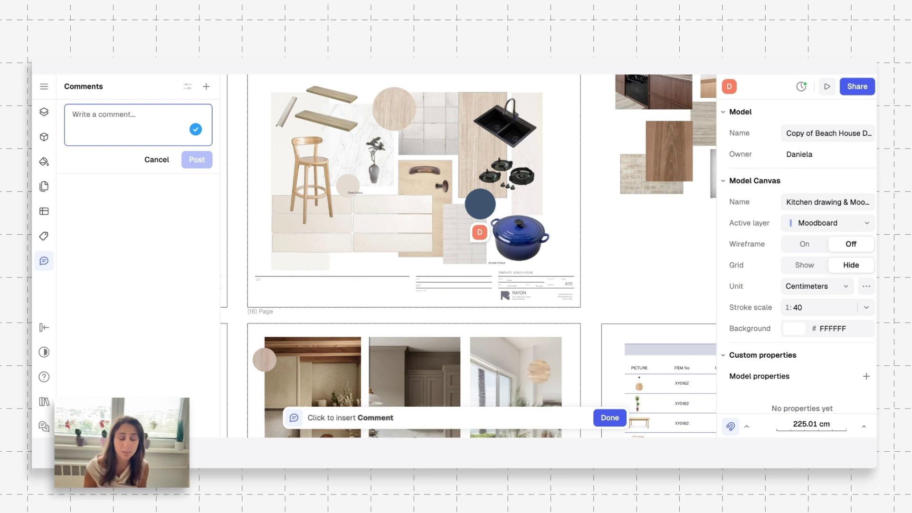
text(Hey Jim, I thought blue would actually work better as the accent, it's very rich and on trend! @Jim)
key(BackSpace)
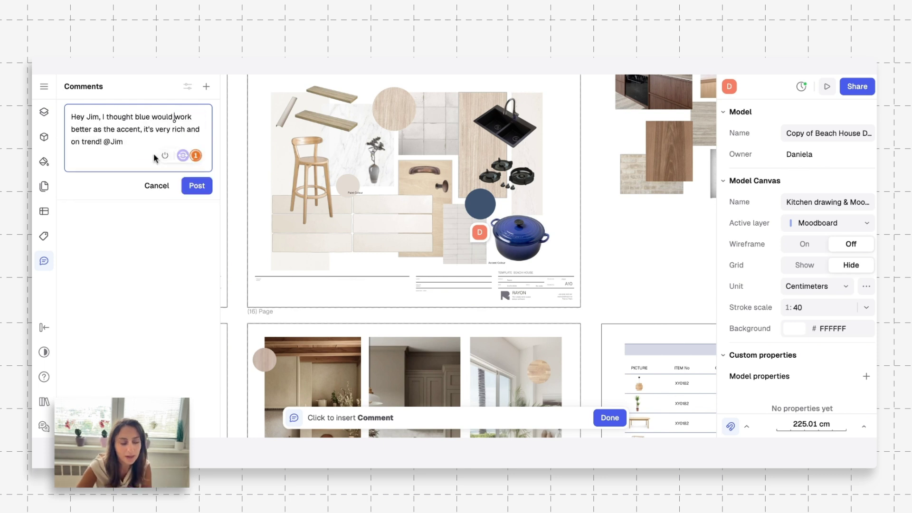
click(153, 153)
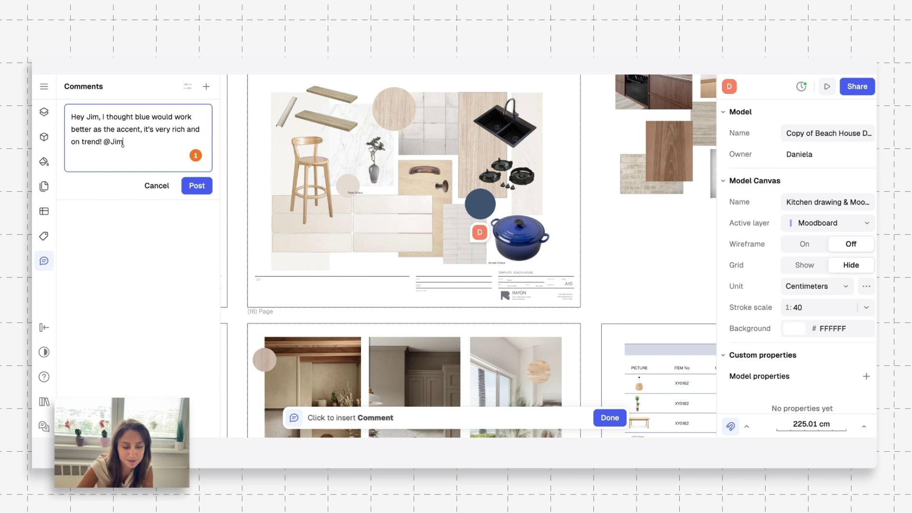
click(186, 184)
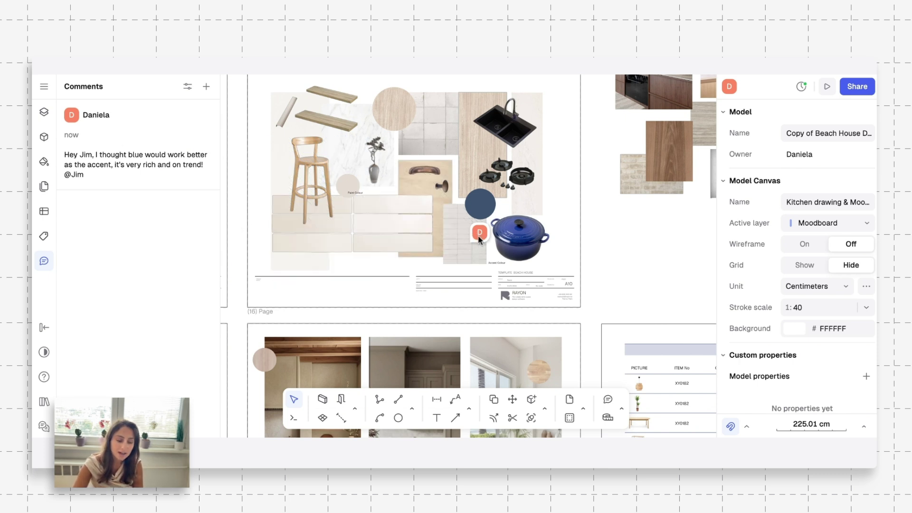
click(478, 237)
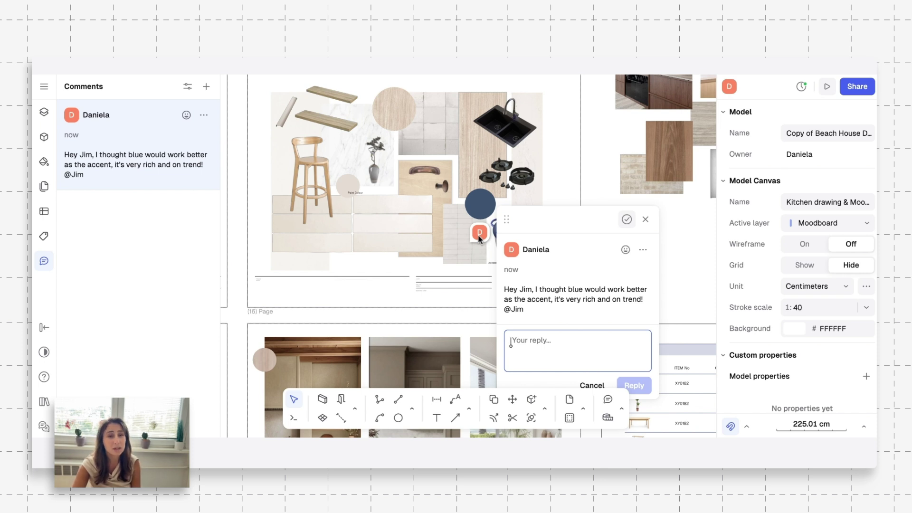
- Close the blue-pot comment thread with Escape
key(Escape)
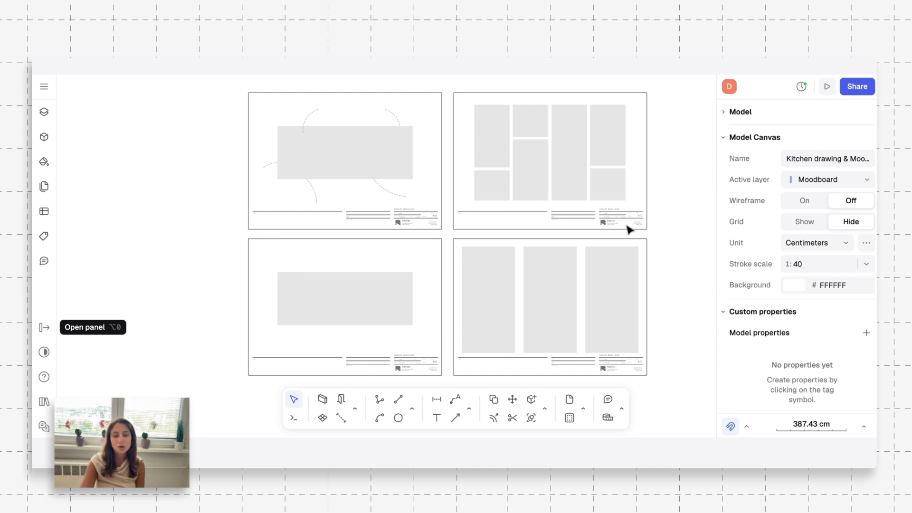
- Publish the kitchen model as a template from the Share dialog and confirm it's live
click(853, 92)
click(446, 125)
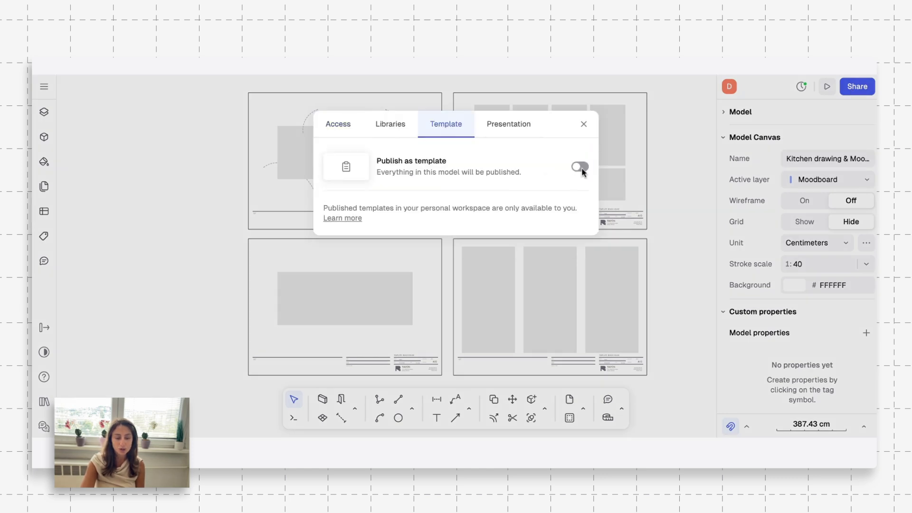
click(581, 168)
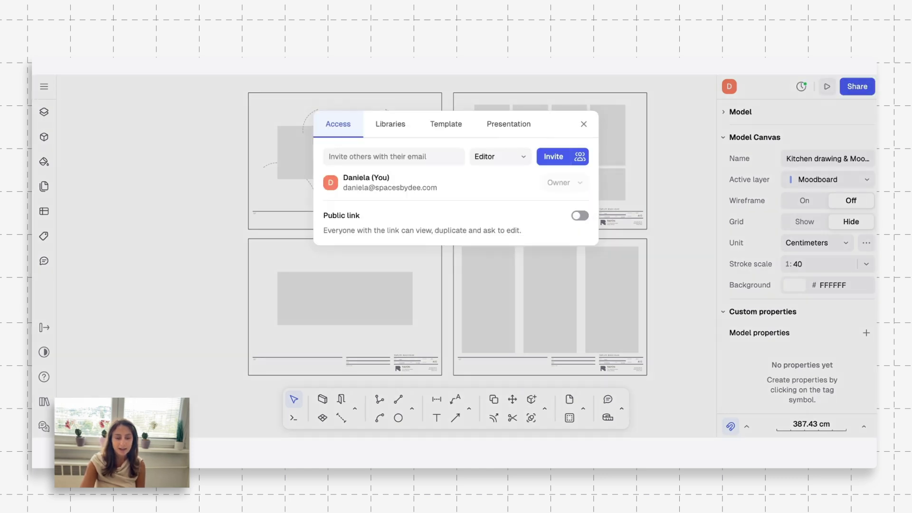
click(432, 124)
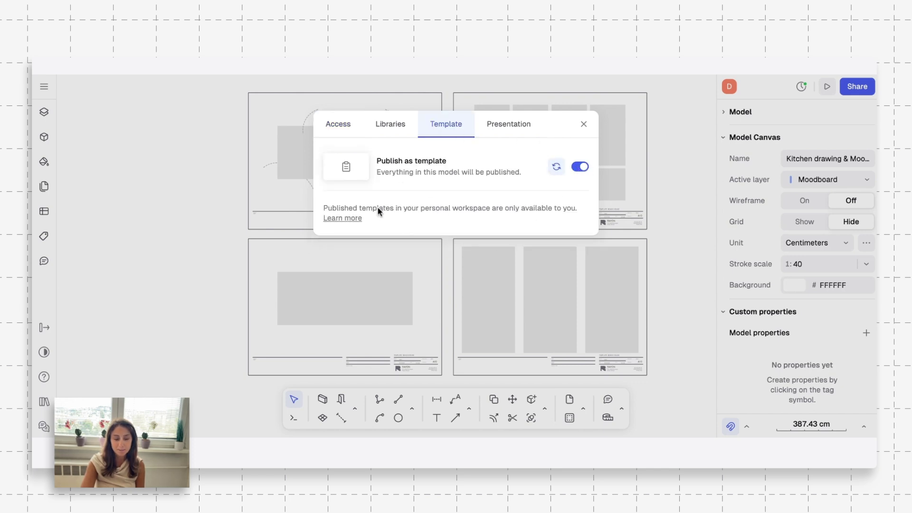
- Publish the presentation, copy its link, then turn presentation publishing back off
click(509, 126)
click(579, 163)
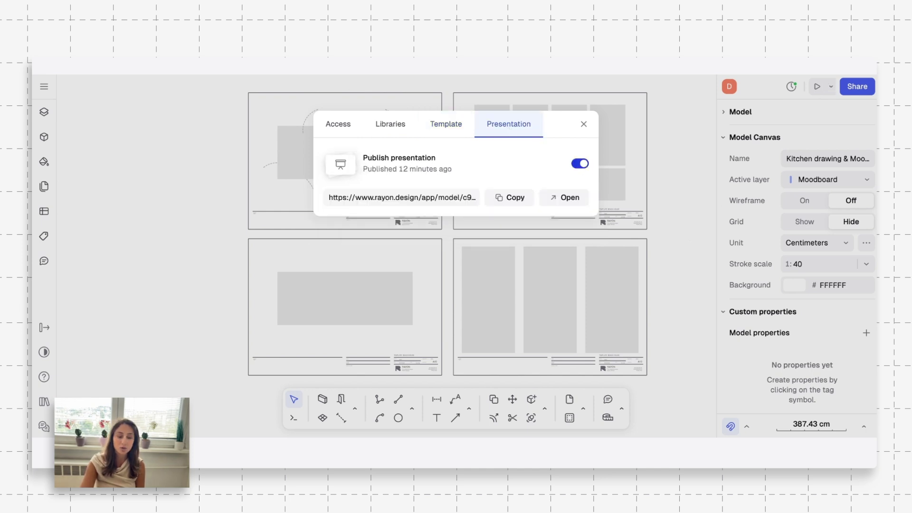
click(516, 199)
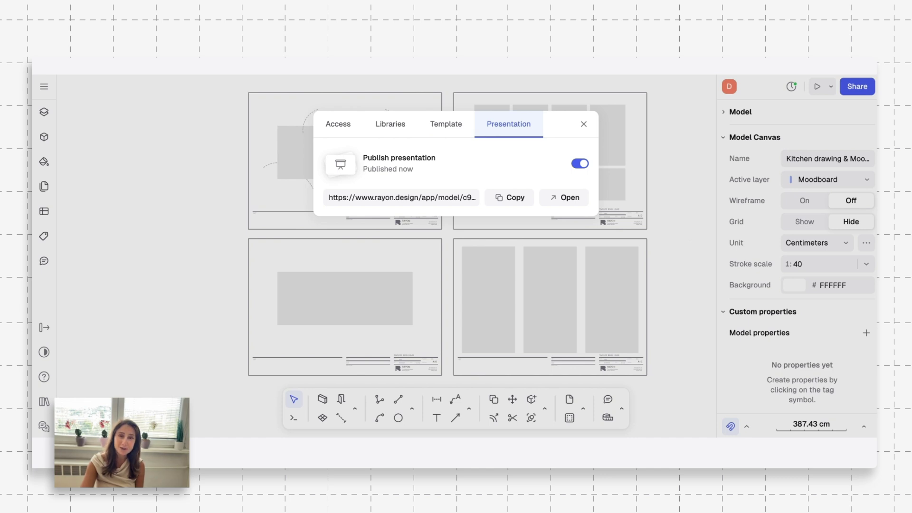
click(579, 164)
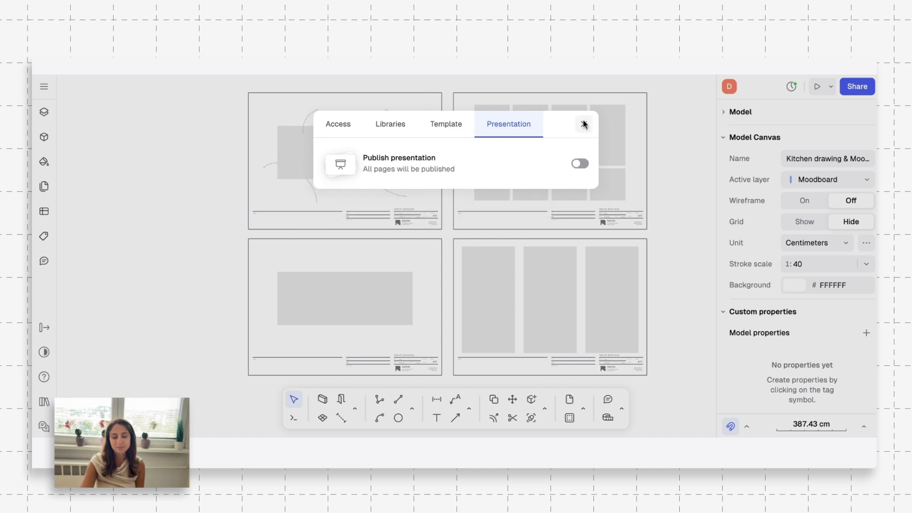
- Close the Share dialog to reveal the four kitchen drawing and moodboard pages
click(583, 124)
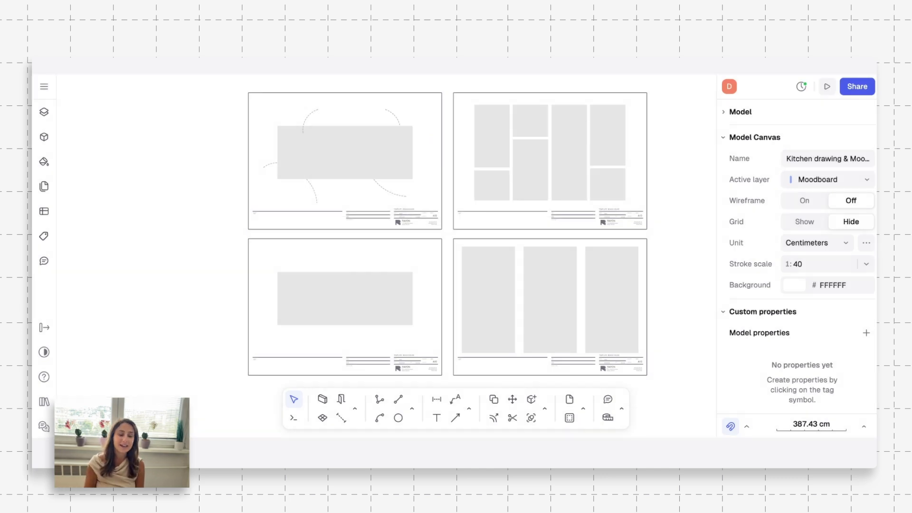